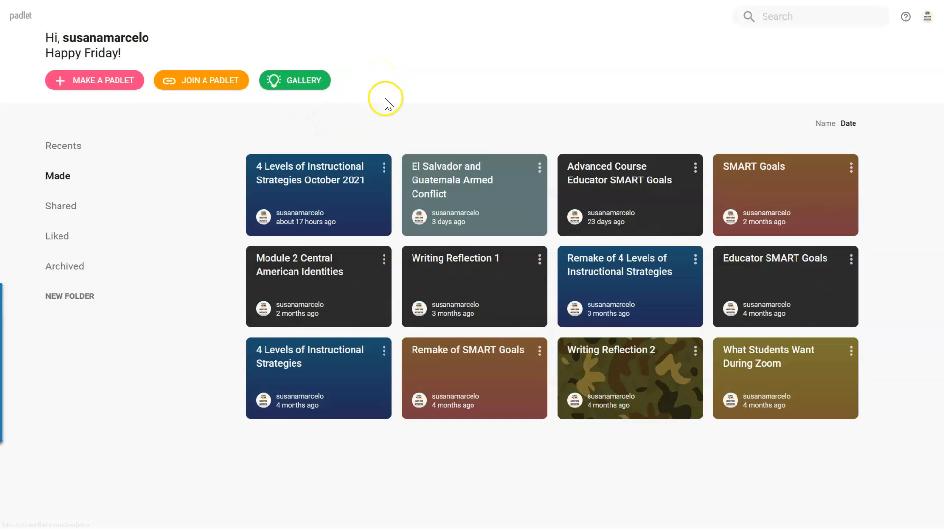
Step: Browse the gallery's example padlets, including Organization Chart and Elena, Unfaithful - A Literary Playlist, and return to the dashboard
click(347, 1)
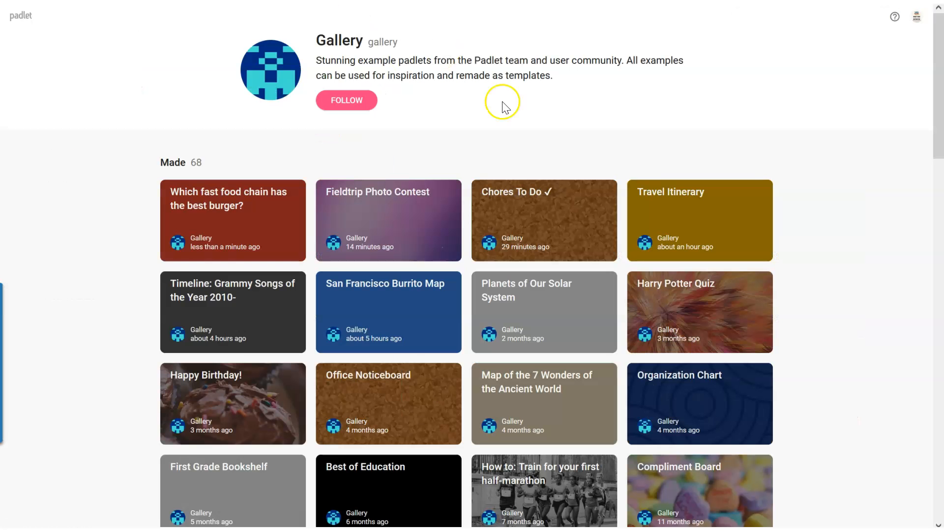
drag(942, 73, 938, 183)
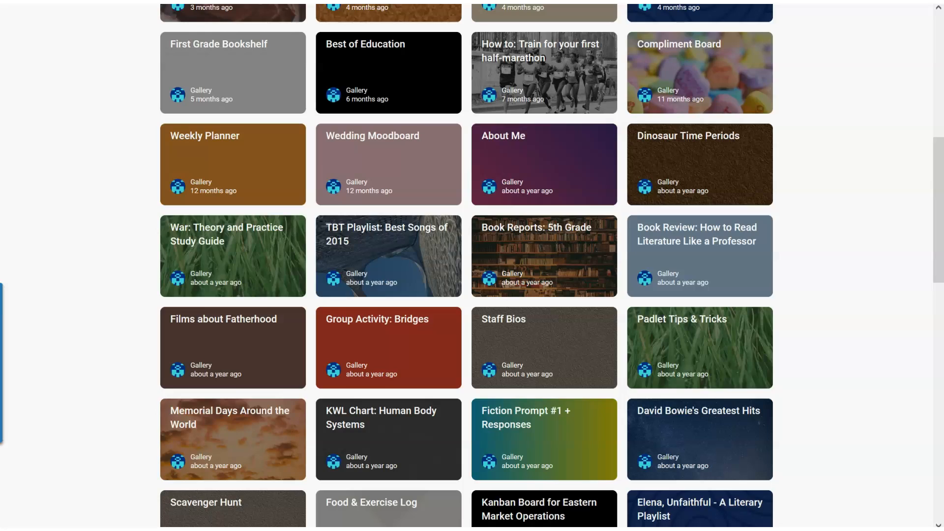
click(442, 1)
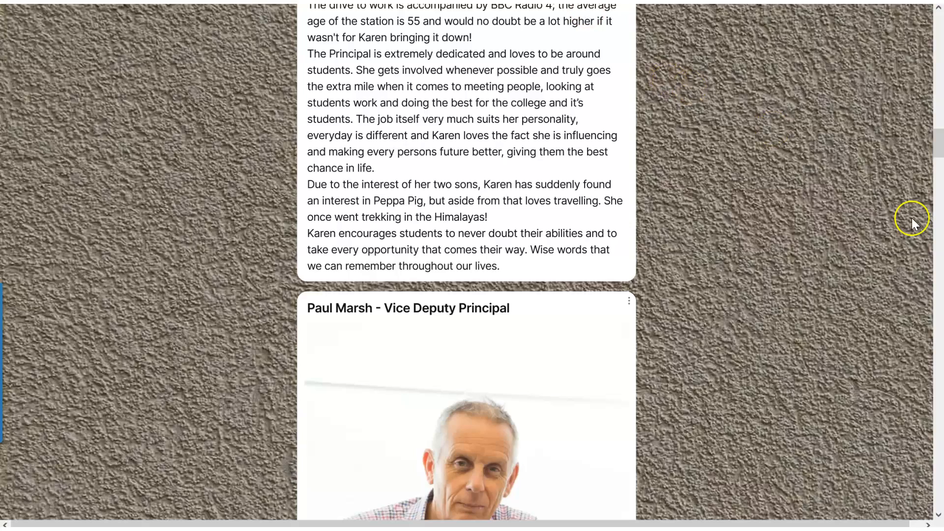
drag(934, 137, 935, 24)
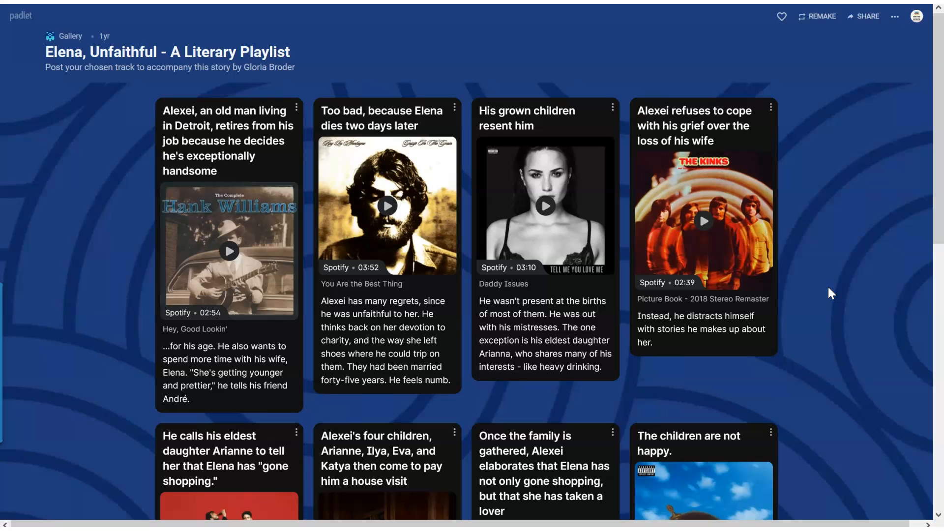
click(218, 2)
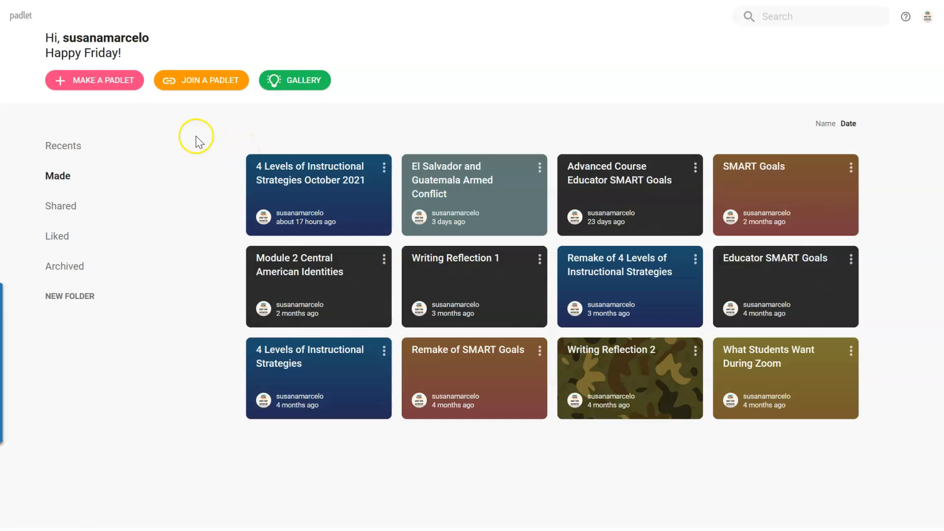
Step: Create a blank padlet with the Shelf layout and title it "Project 3 Reflection"
click(100, 85)
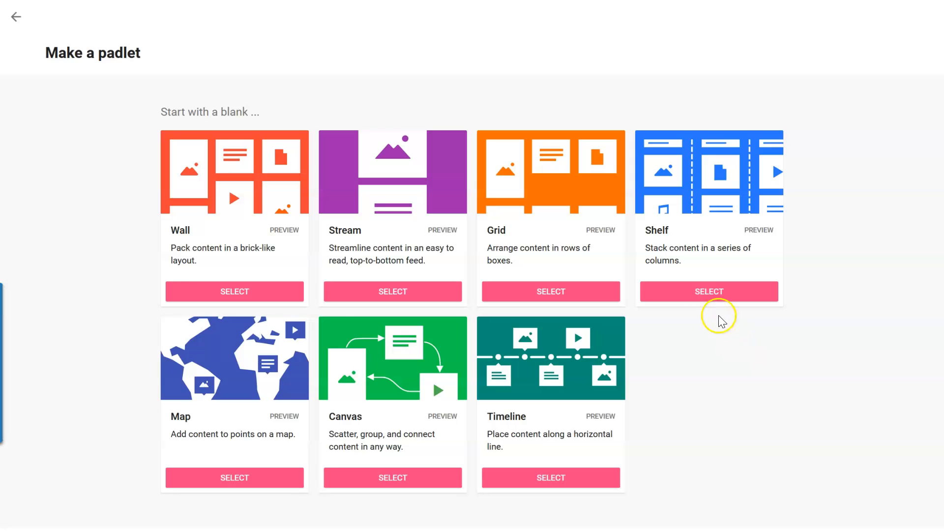
click(706, 294)
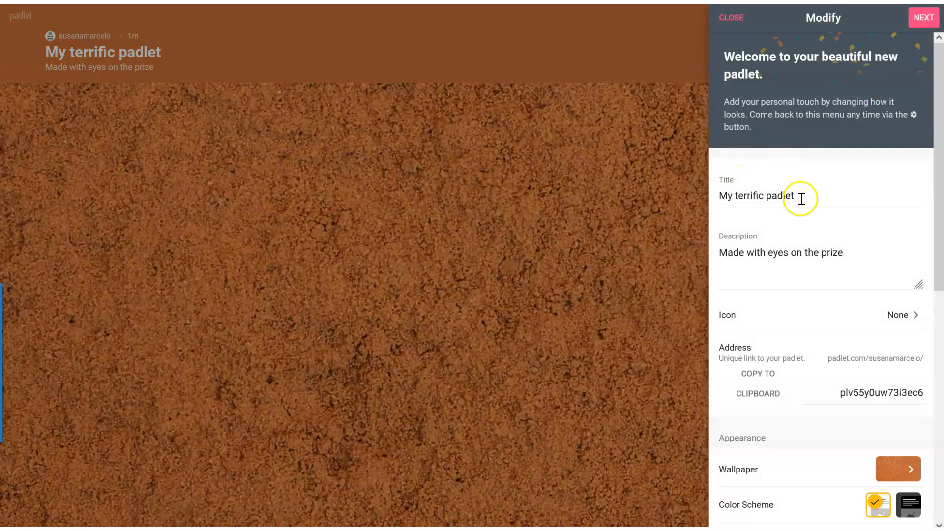
drag(801, 197, 722, 195)
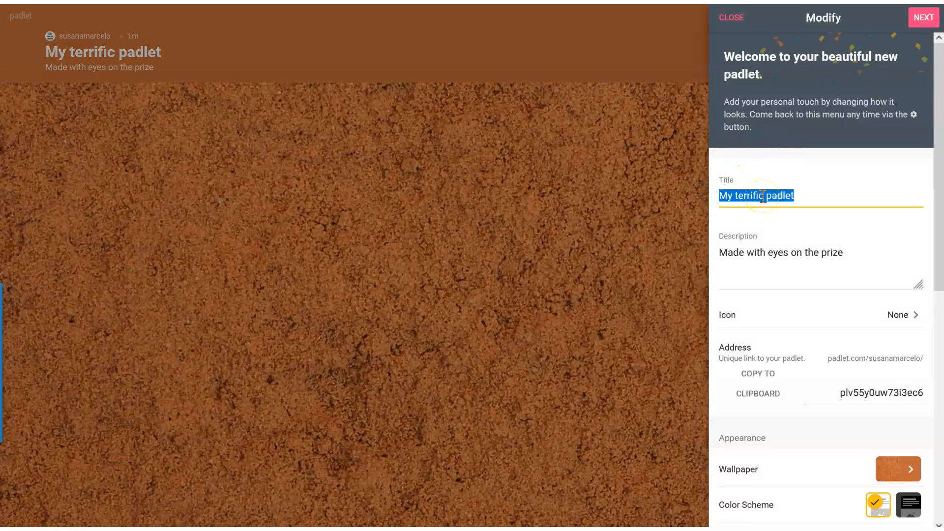
text(Project)
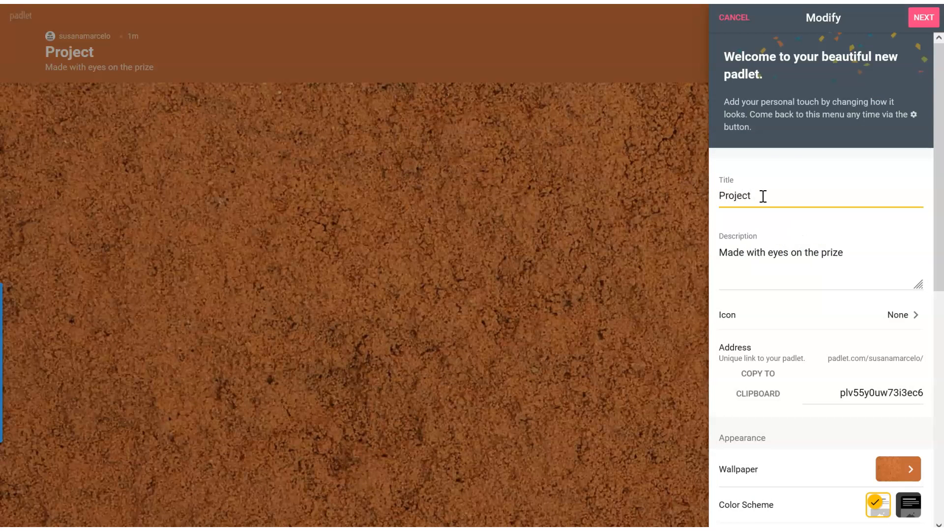
text( 3 Reflect)
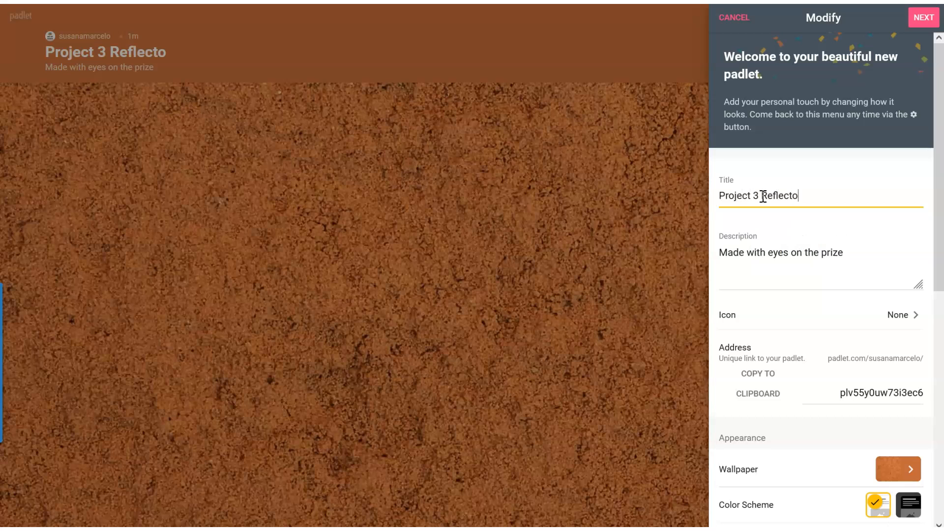
text(ion)
Step: Replace the padlet's description with "Reflect on your progress for project 3."
click(795, 253)
triple_click(795, 252)
key(BackSpace)
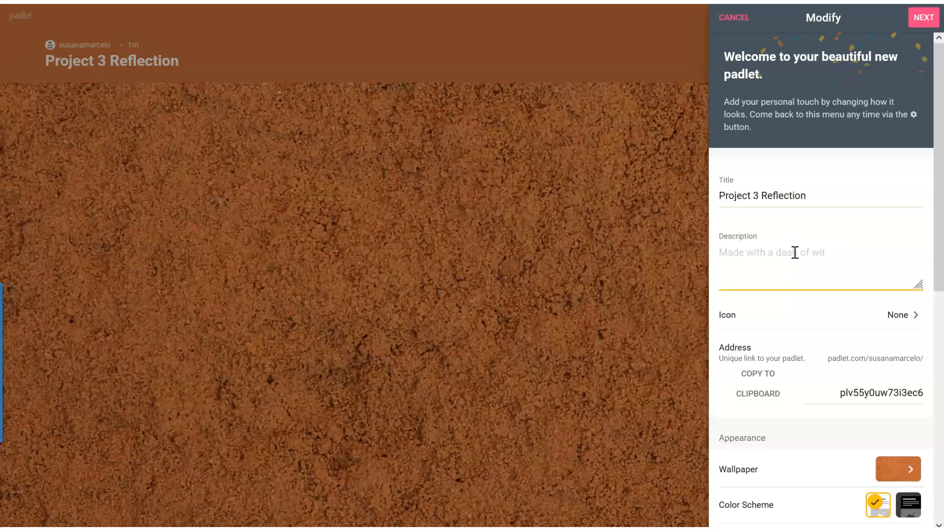
text(Ref)
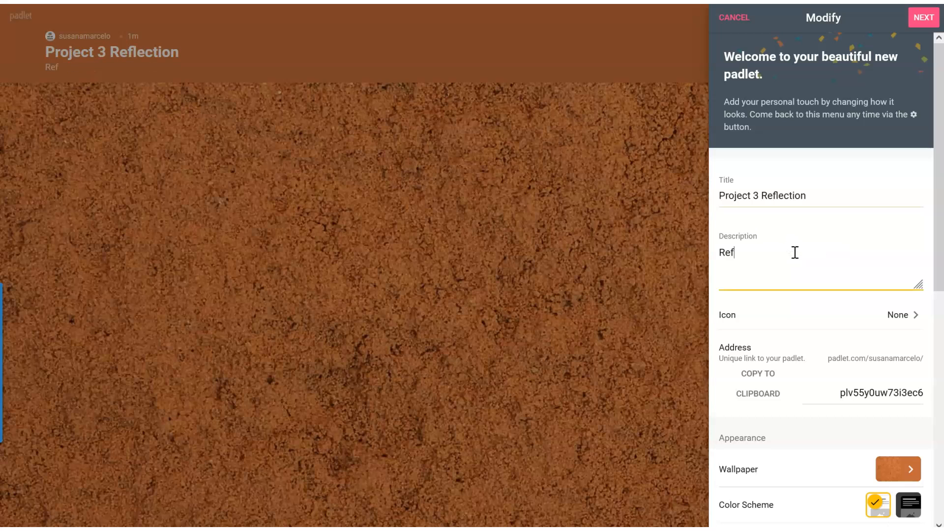
text(lect on your progress fo)
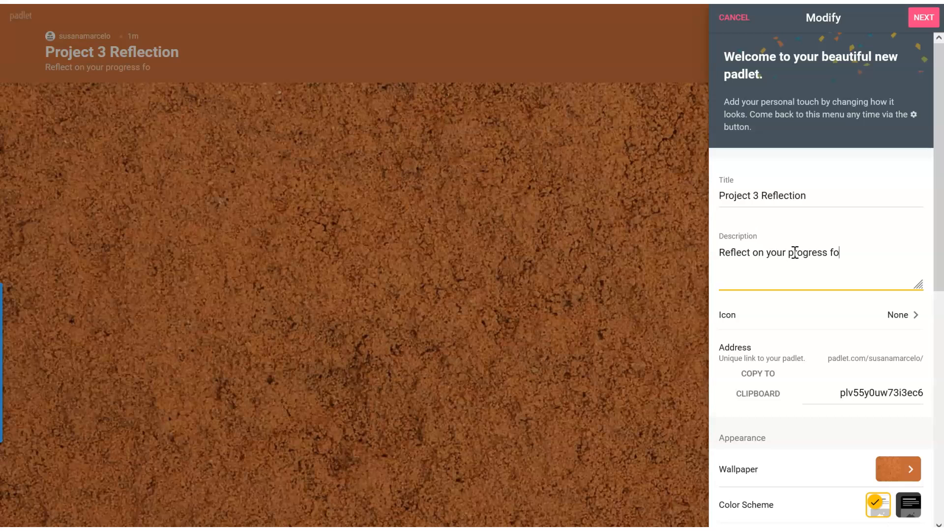
text(r project 3.)
Step: Search the emoji icons for "book" and set the red book as the padlet's icon
click(881, 319)
click(767, 171)
text(book)
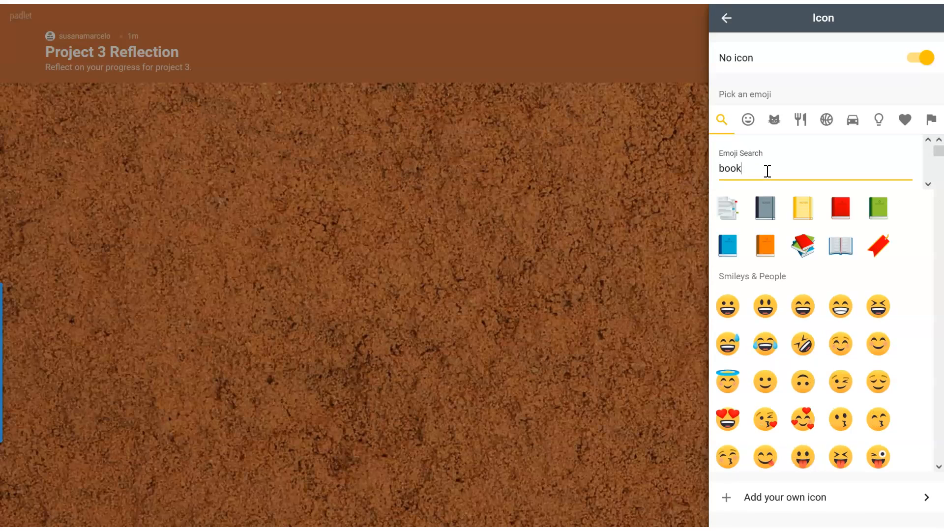
click(841, 207)
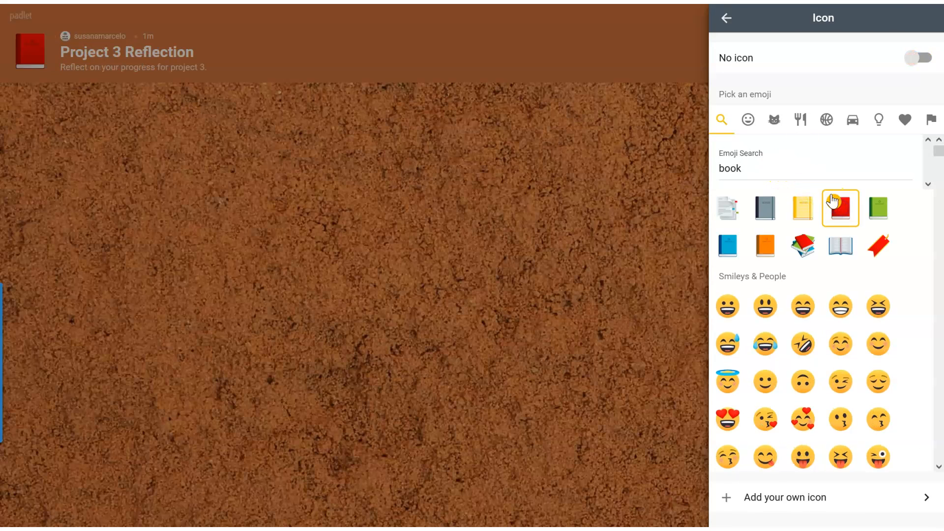
click(729, 24)
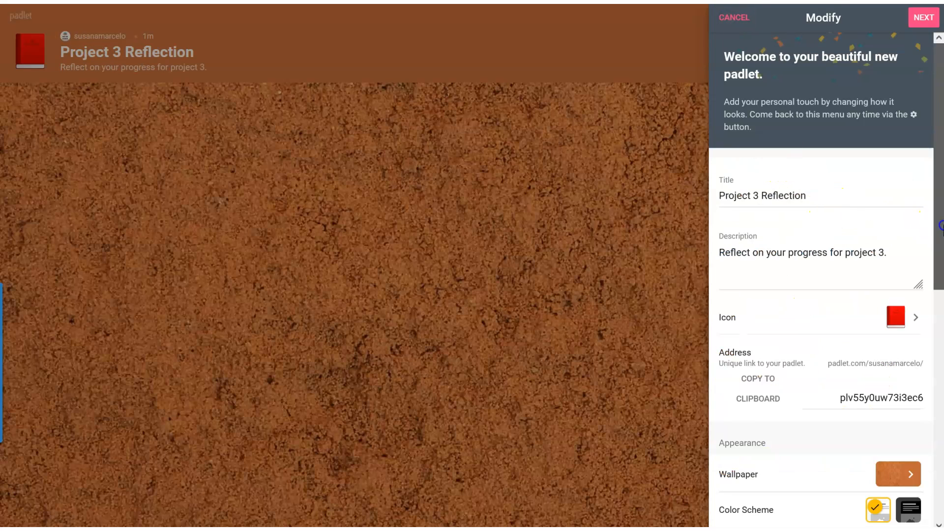
Step: Set the padlet's wallpaper to the light orange gradient
scroll(941, 226, down, 6)
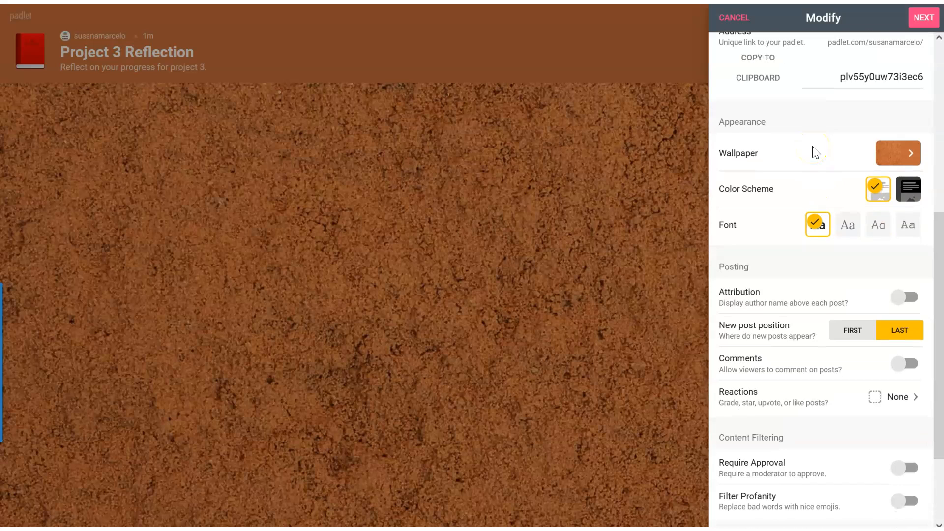
click(900, 153)
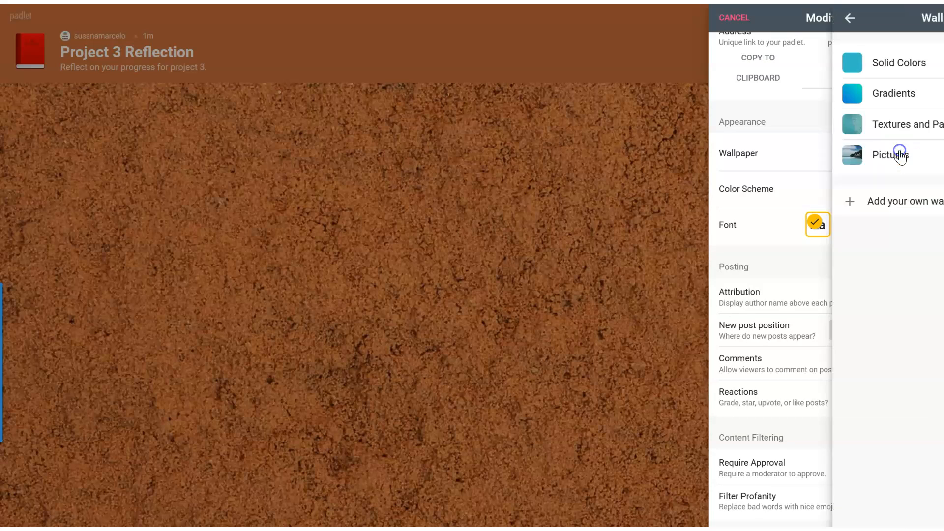
click(806, 93)
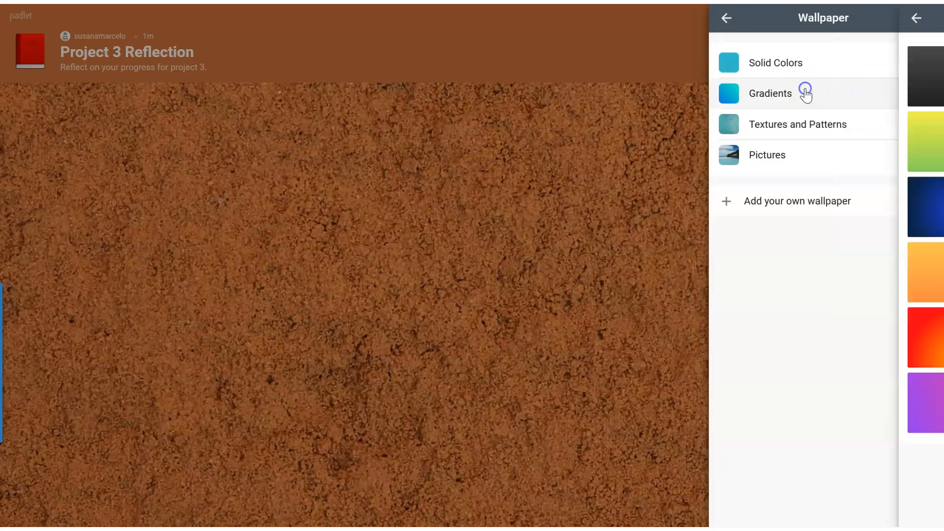
click(804, 219)
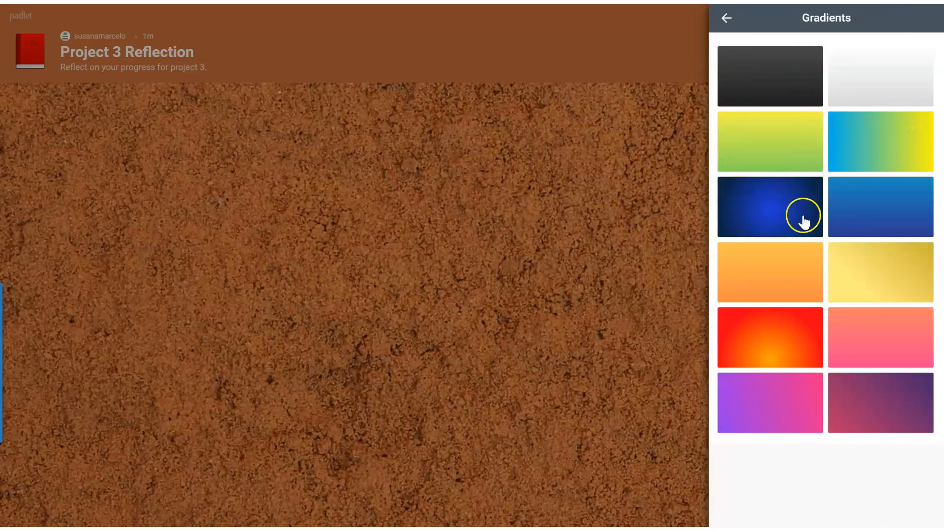
click(793, 272)
click(726, 20)
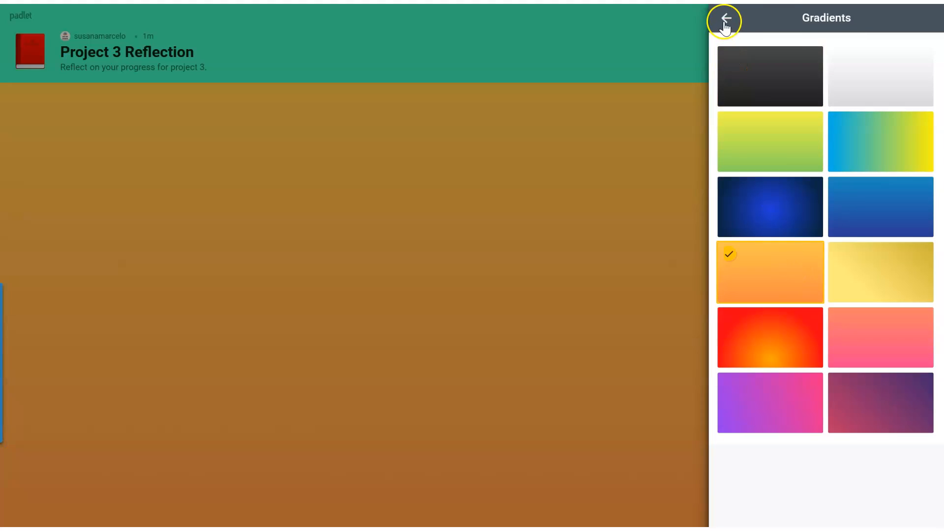
click(726, 22)
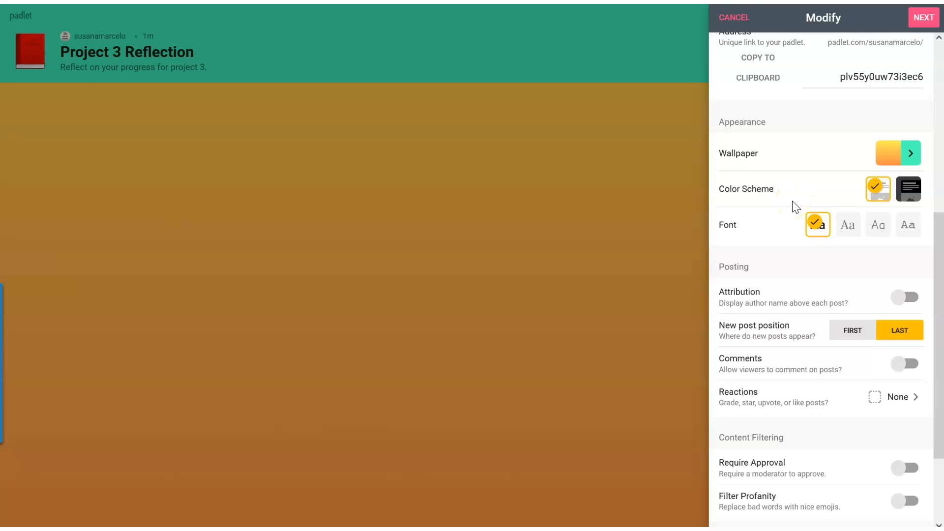
Step: Allow viewers to comment on posts and finish the padlet's initial setup
drag(939, 265, 940, 360)
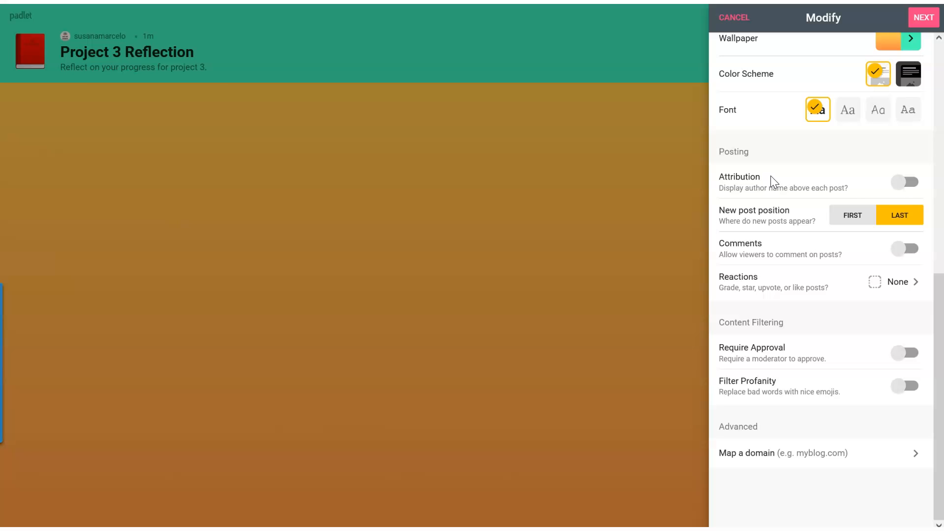
click(911, 253)
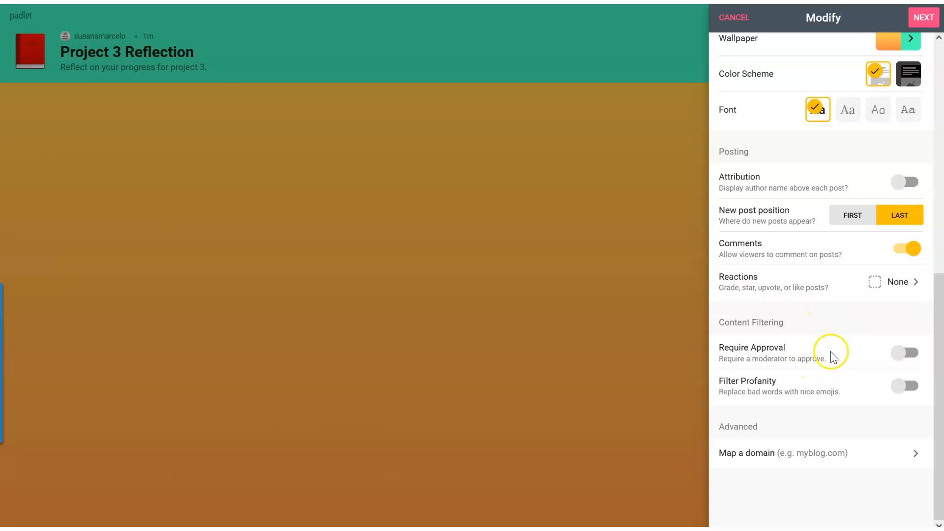
drag(940, 399, 940, 129)
click(923, 24)
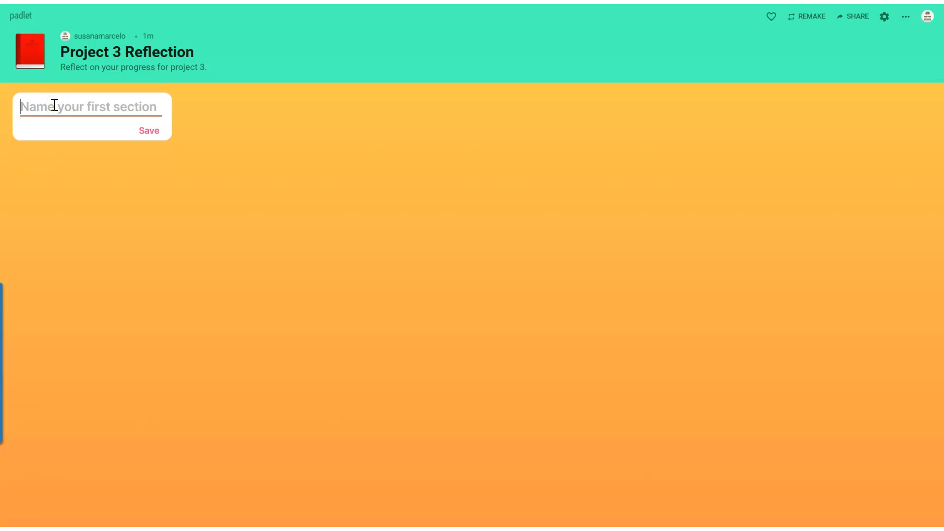
Step: Name the first section "Instructions" and start a post in it with the subject "Steps"
text(Instructions)
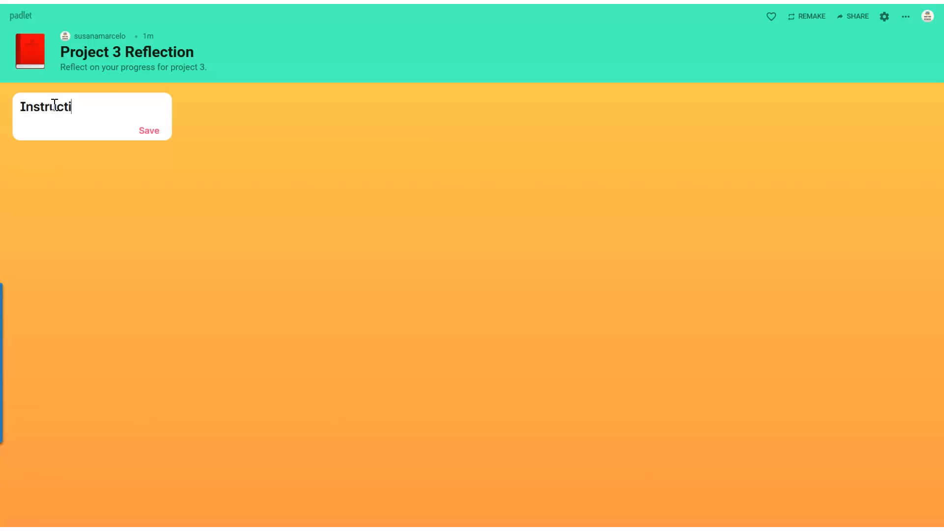
click(147, 131)
click(92, 142)
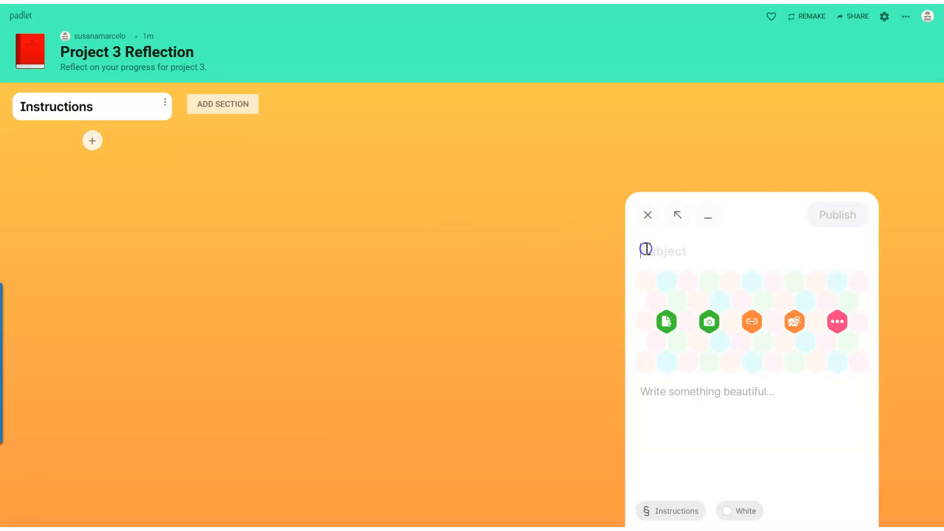
text(Steps)
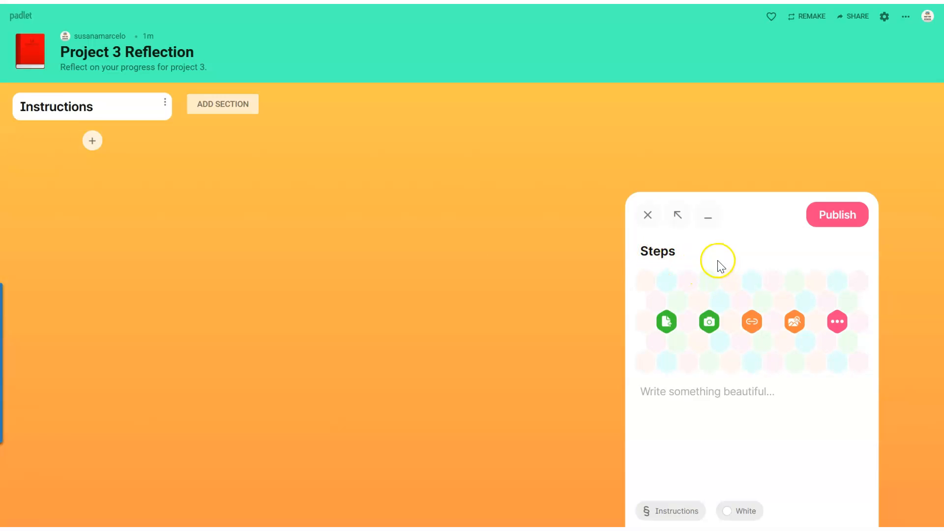
Step: Attach the SMART Goals – BAHS Biomed infographic to the Steps post from an image search for "SMART Goals"
click(838, 321)
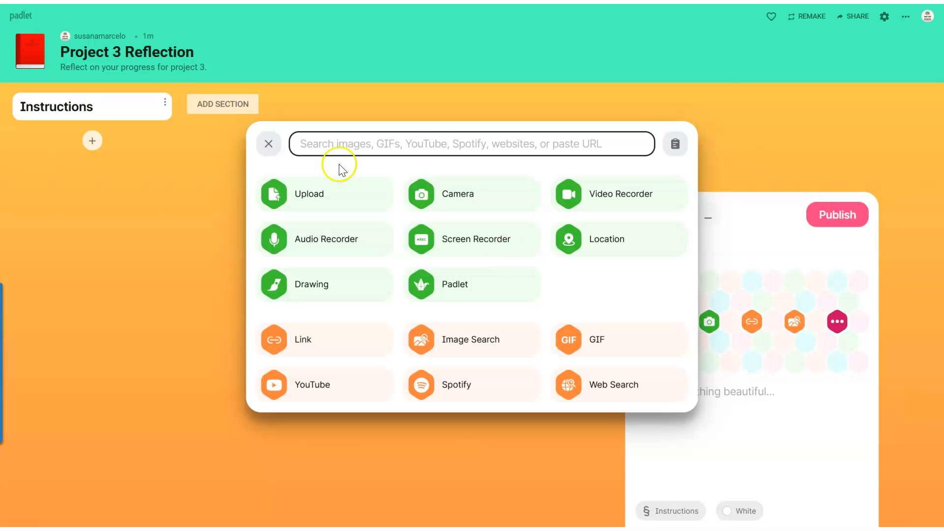
click(269, 144)
click(798, 323)
click(345, 189)
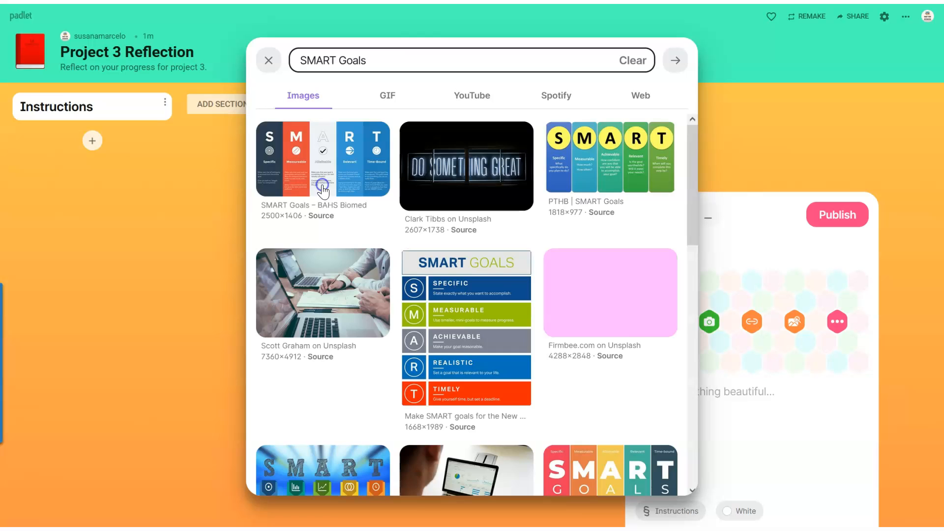
click(341, 160)
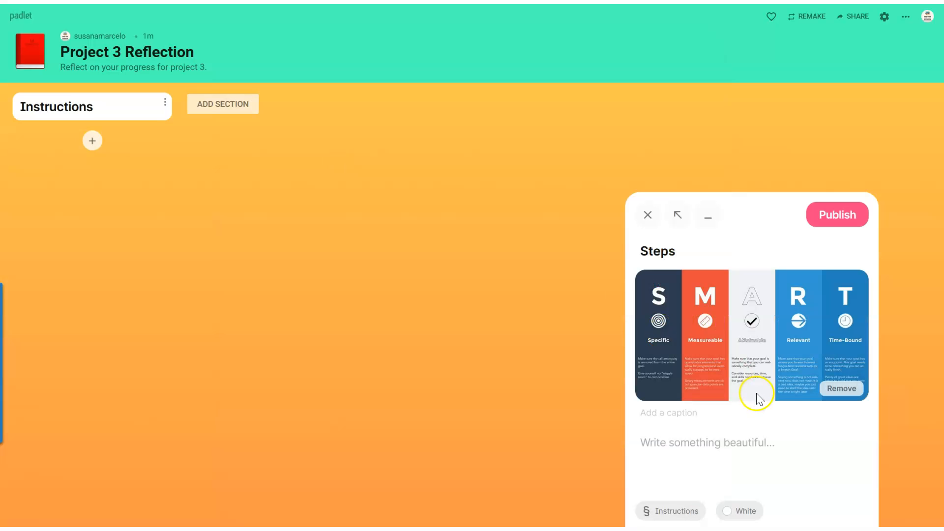
Step: Caption the image "Remember your SMART goals as you complete this assignment." and paste the three-step group instructions into the post body
click(692, 415)
text(Remember your SMART goals as you compl)
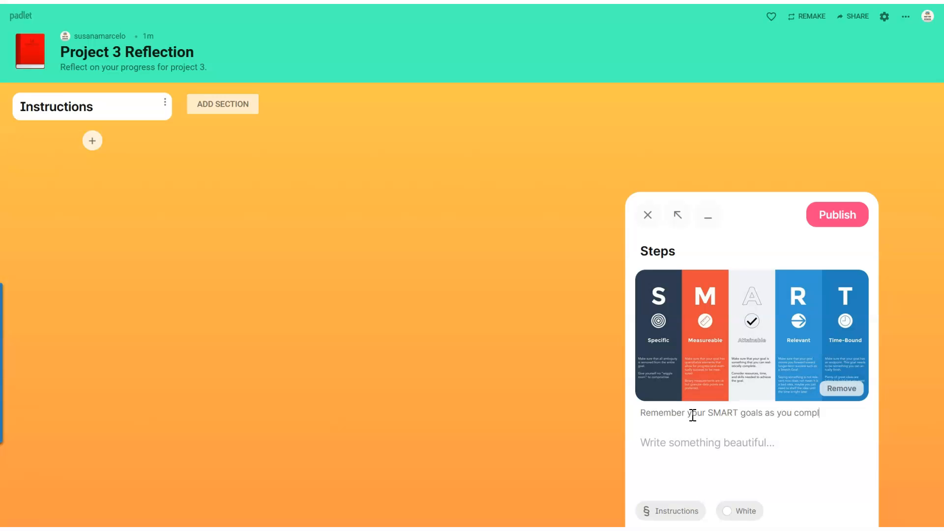
text(ssignment.)
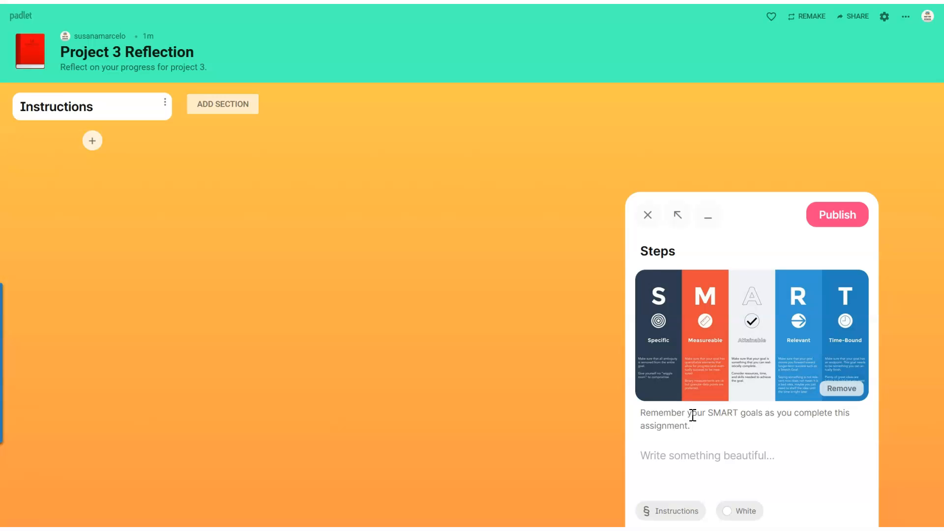
click(687, 458)
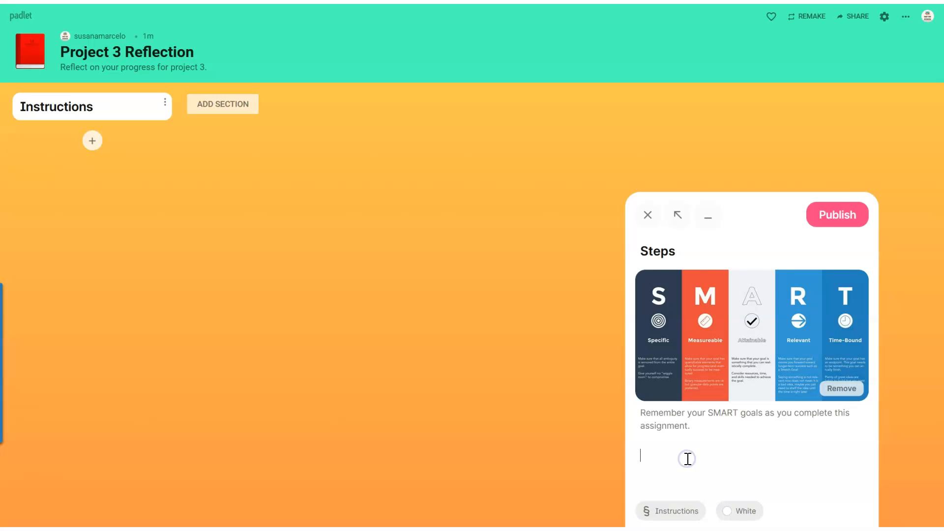
text(Step 1: Click on the plus sign for your group.  Step 2: Identify what are you doing well so far and what you are hoping to improve upon. What are some barriers you anticipate as you work on this project?  Step 3: Reply to people's posts in your group. Give them feedback and offer suggestions.)
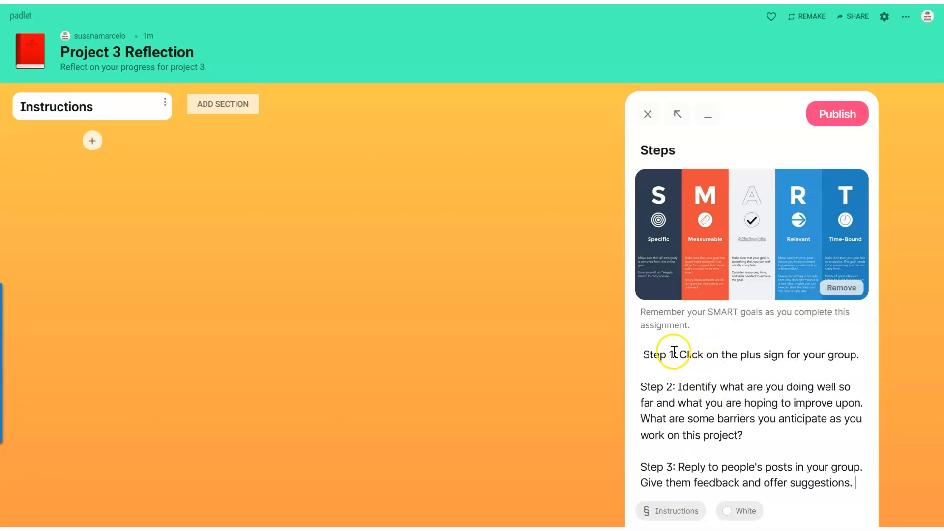
Step: Remove the stray space before "Step 1" in the Steps post body and publish the post
click(644, 355)
key(BackSpace)
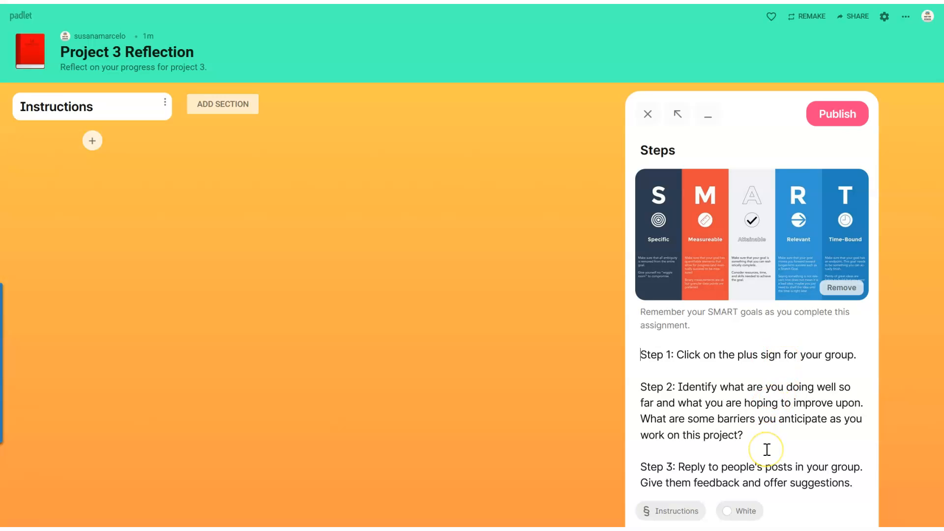
click(846, 112)
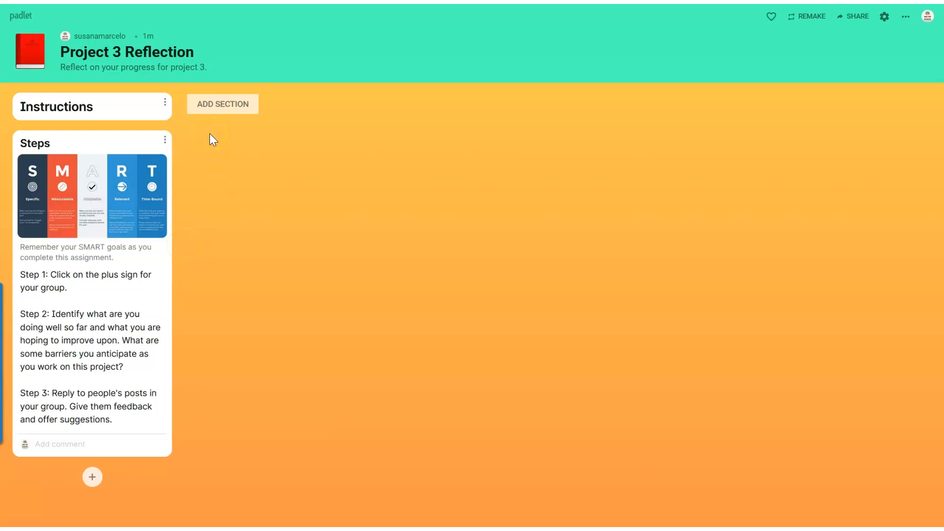
Step: Add three sections after Instructions, named "Group 1", "Group 2" and "Group 3"
click(228, 109)
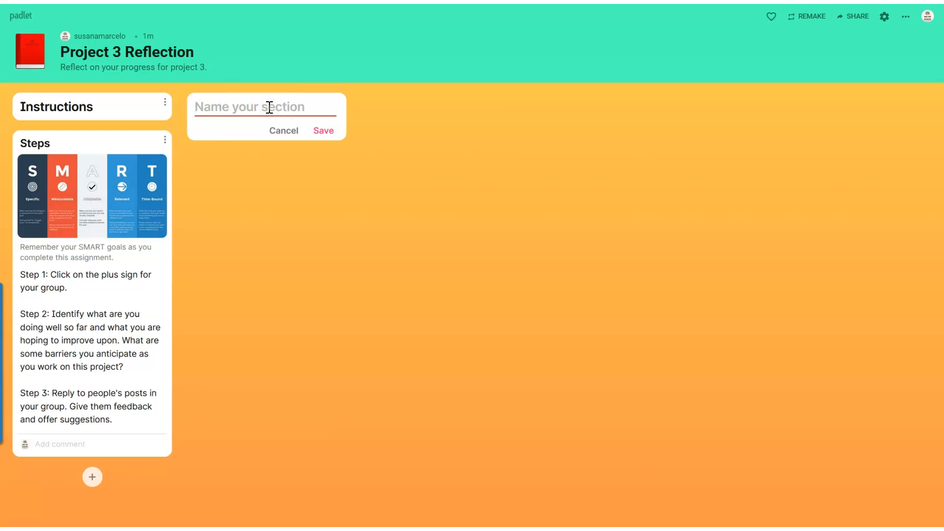
text(Group 1)
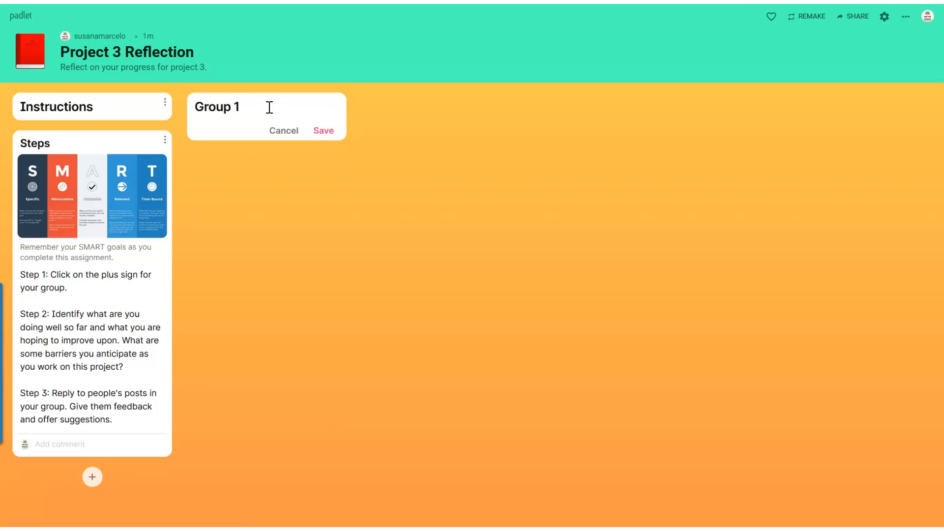
click(324, 130)
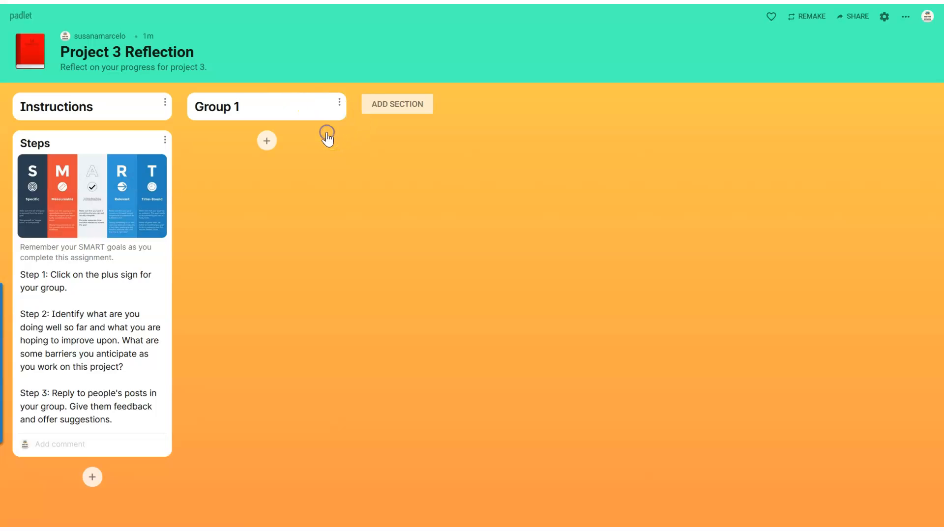
click(388, 117)
text(Gr)
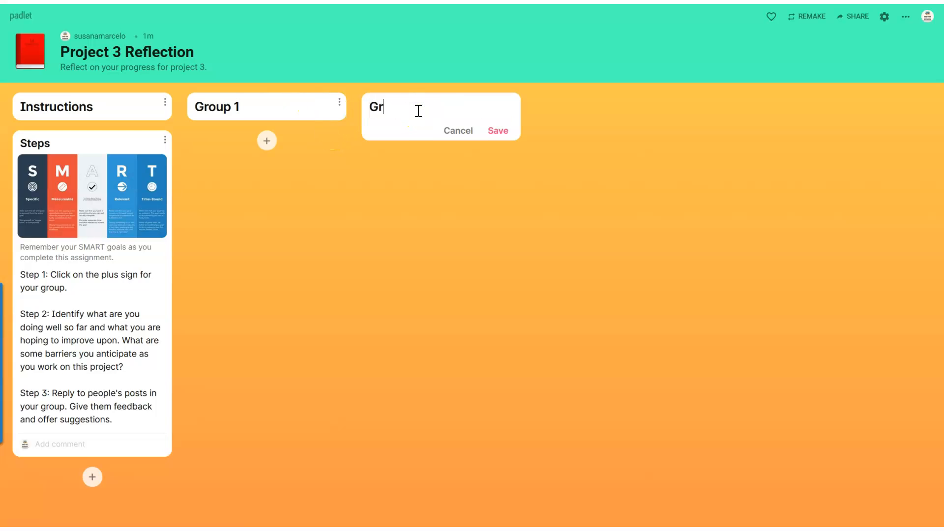
text(oup 2)
click(498, 130)
click(572, 107)
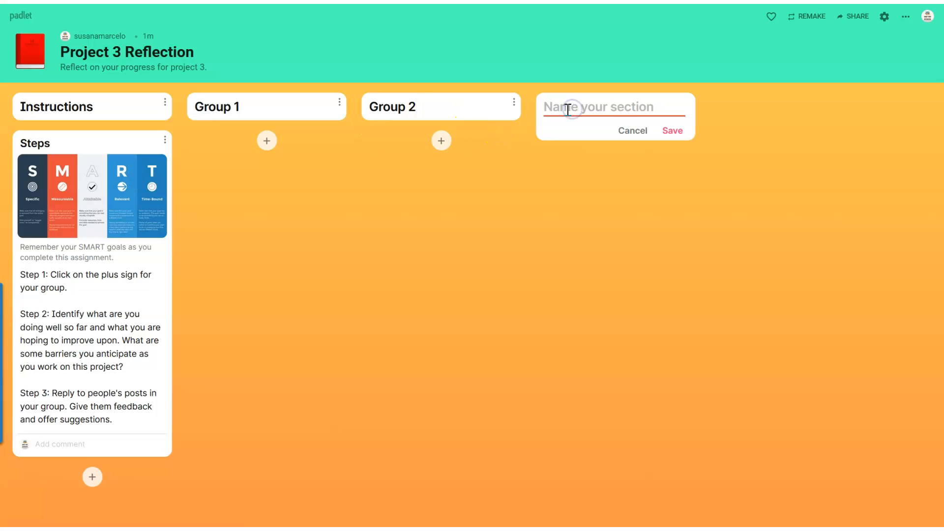
text(Group 3)
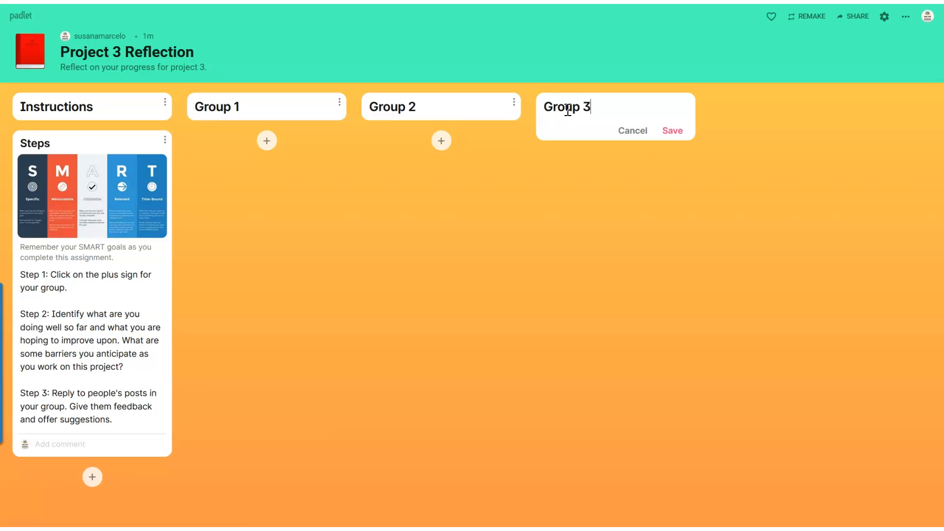
click(672, 130)
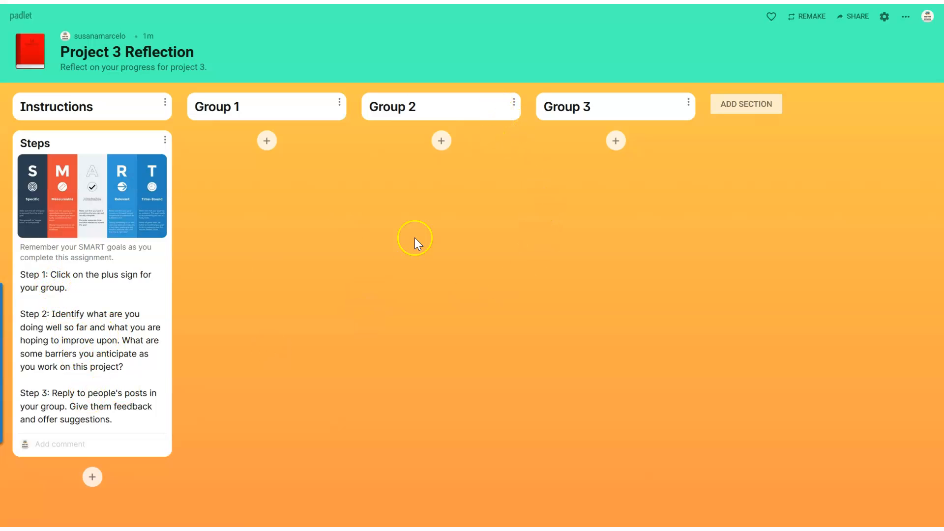
Step: Start a post in the Group 2 section with the subject "Student A" and the body "Answer the prompt...."
click(446, 142)
click(655, 250)
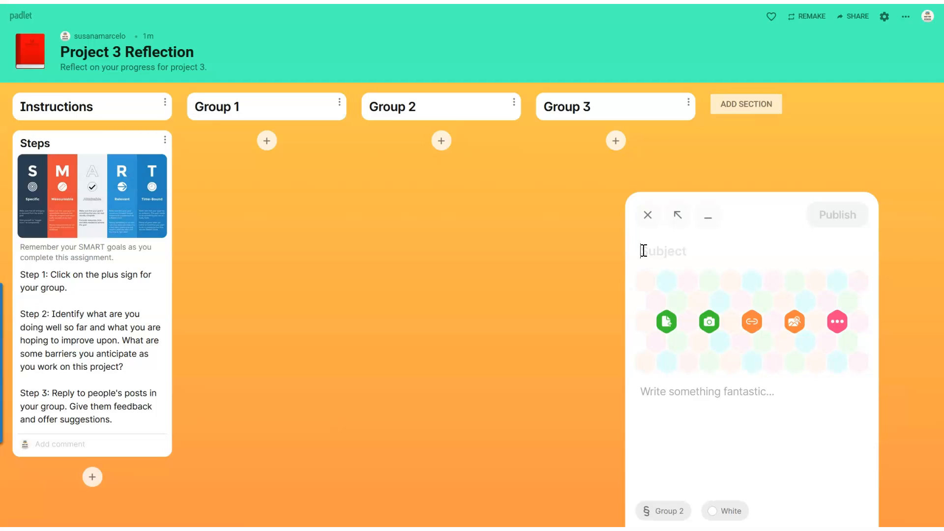
text(Student A)
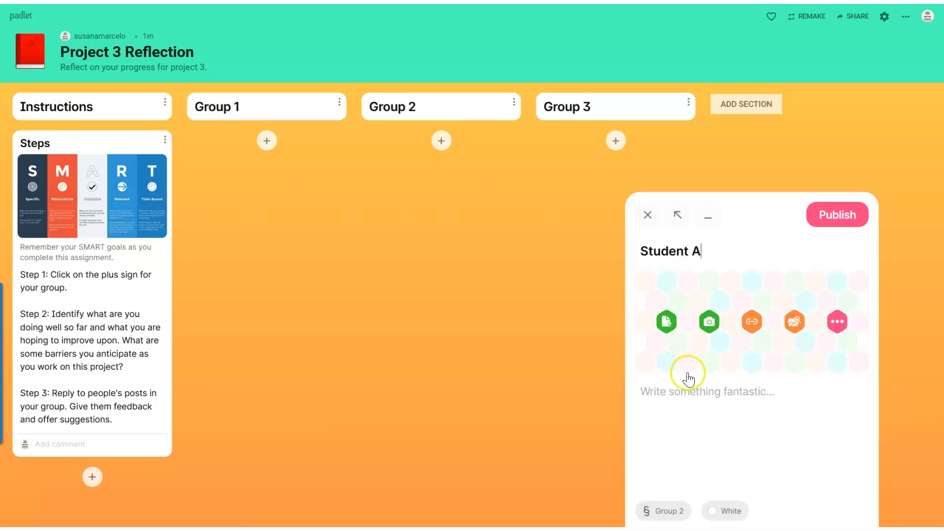
click(838, 322)
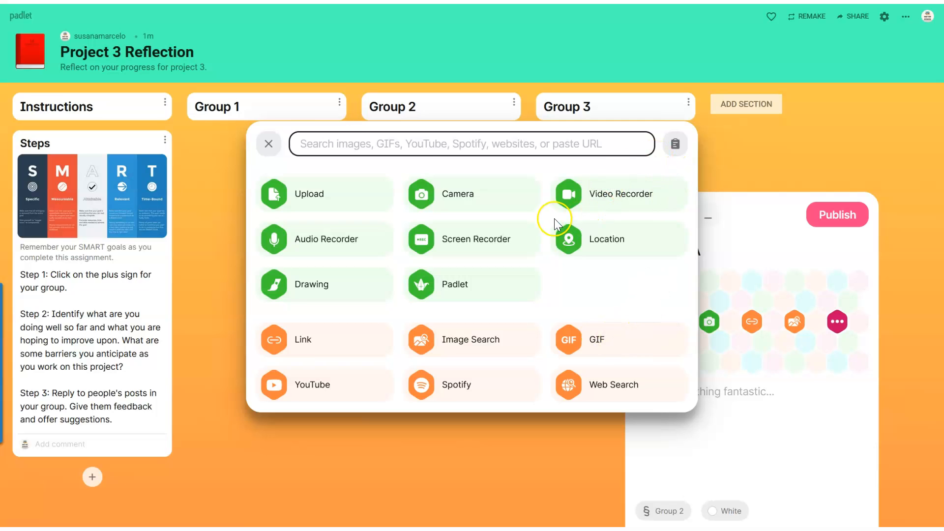
click(267, 144)
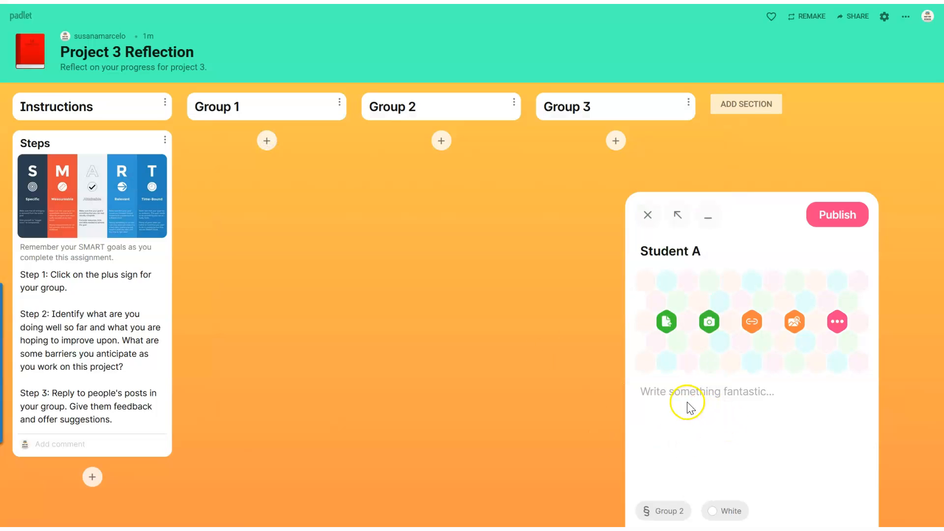
click(666, 396)
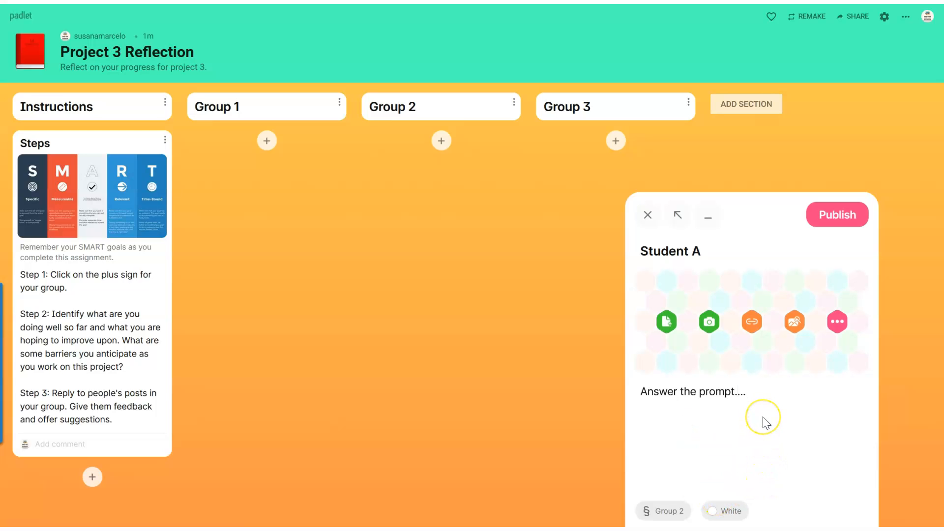
Step: Look through the Spotify, YouTube, GIF and Images search sources available for attachments to the Student A post
click(794, 322)
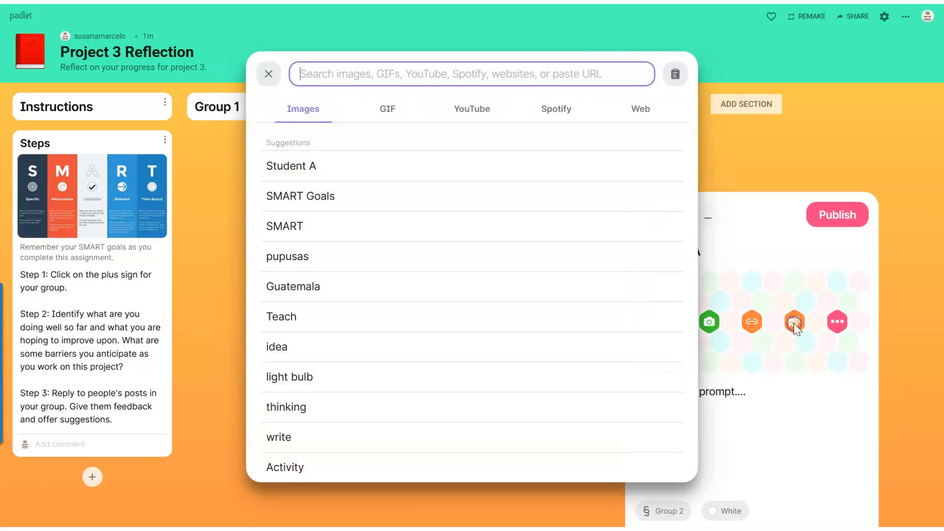
click(558, 95)
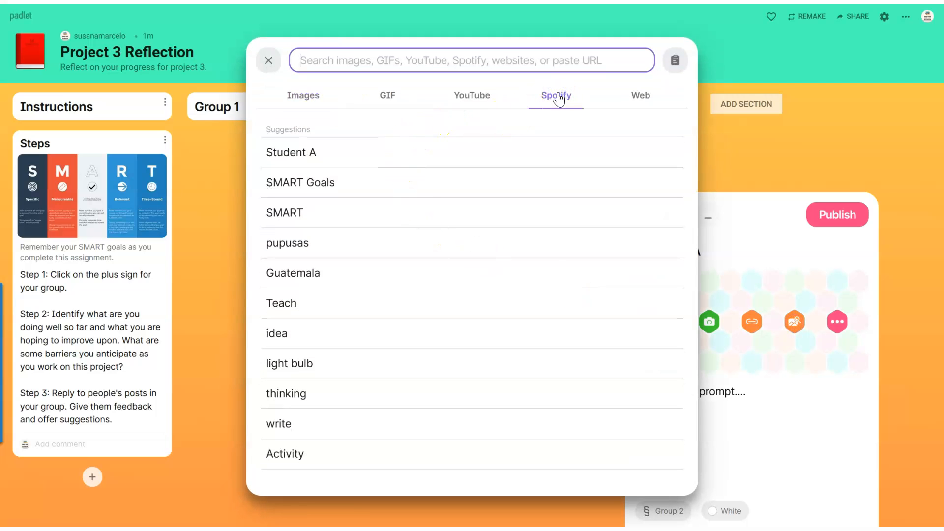
click(558, 94)
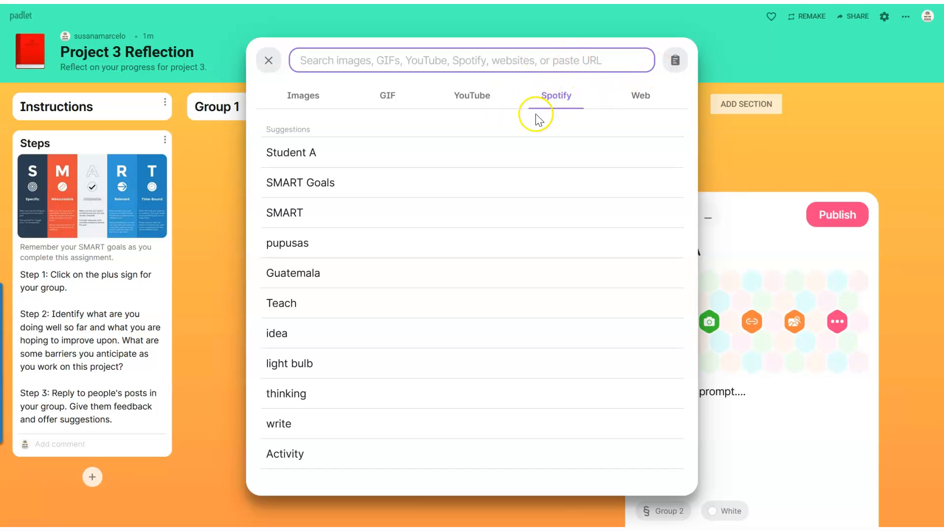
click(469, 100)
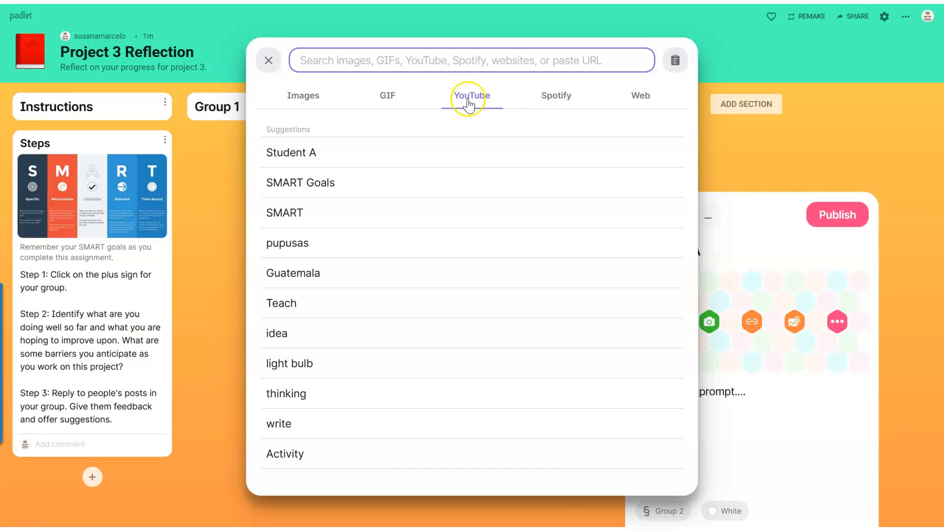
click(386, 98)
click(290, 100)
click(269, 61)
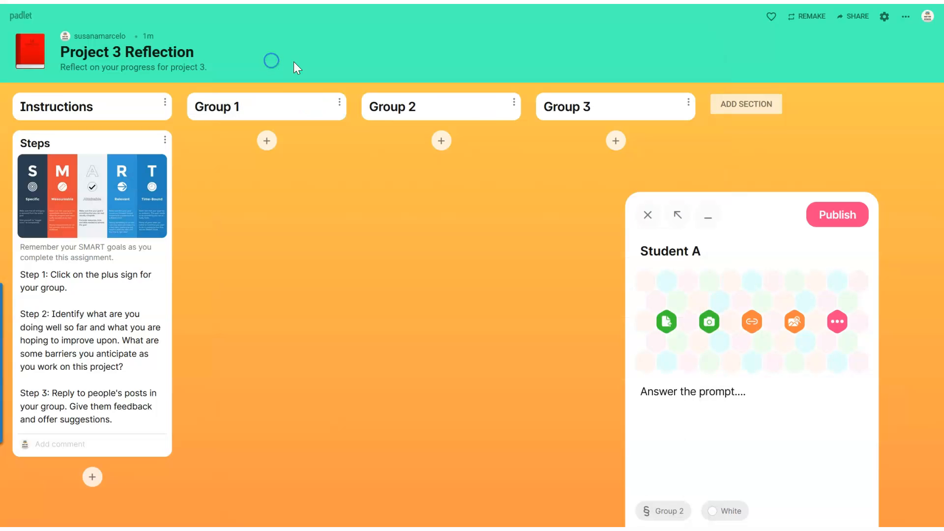
Step: Attach the cheering Homer Simpson GIF from a GIF search for "Happy" to the Student A post and publish it
click(794, 321)
click(387, 95)
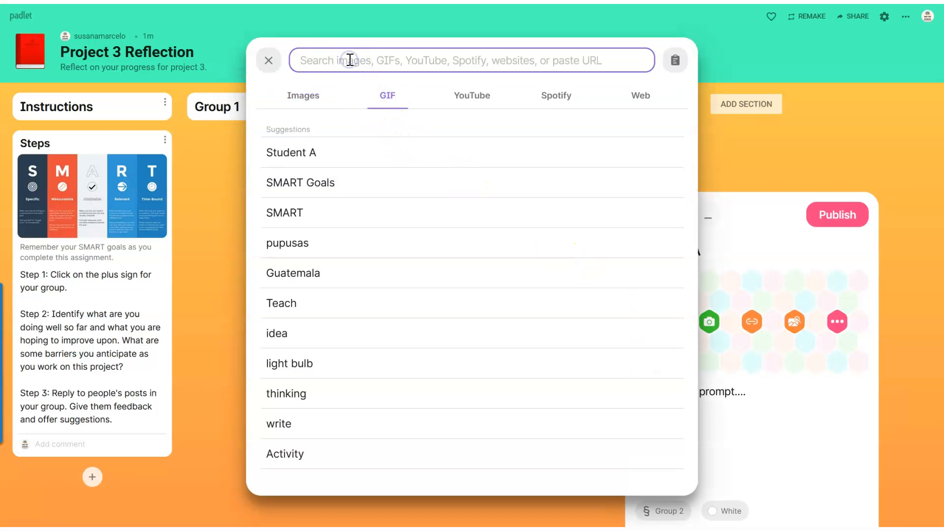
text(Happy)
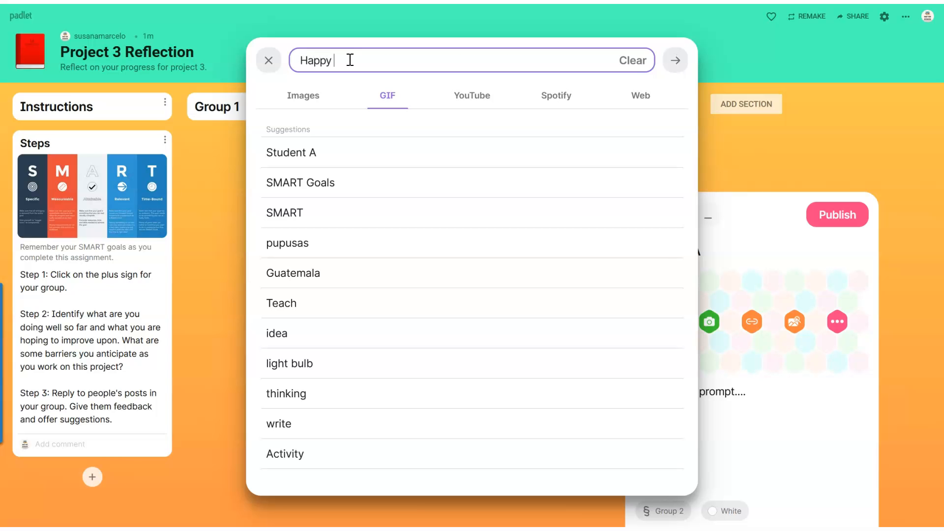
key(Return)
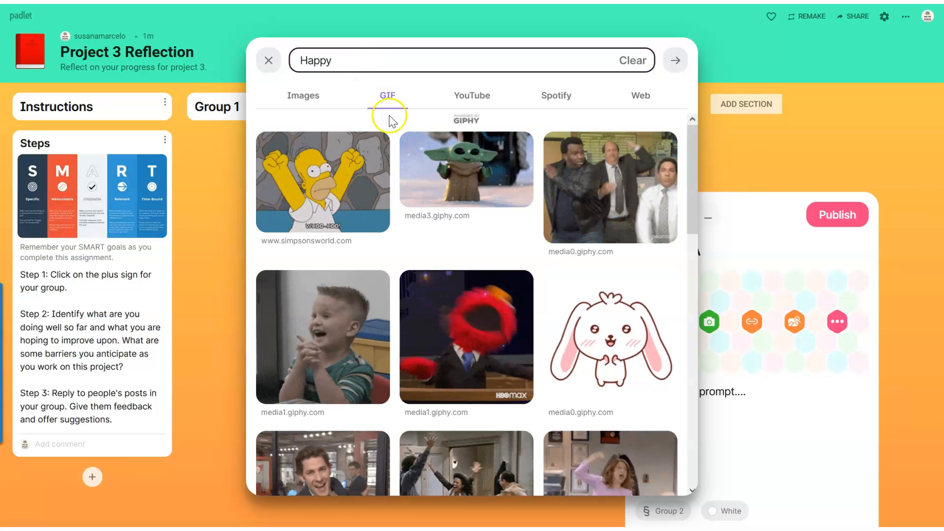
click(339, 202)
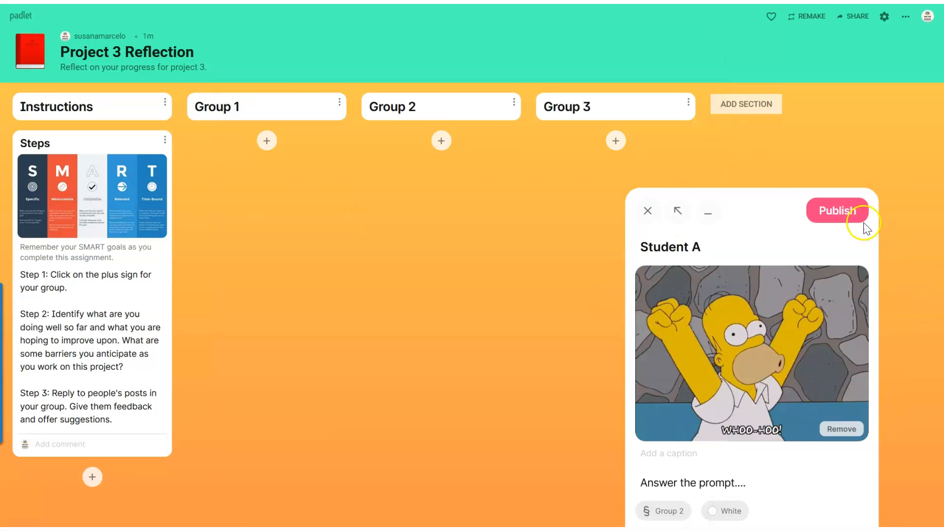
click(851, 216)
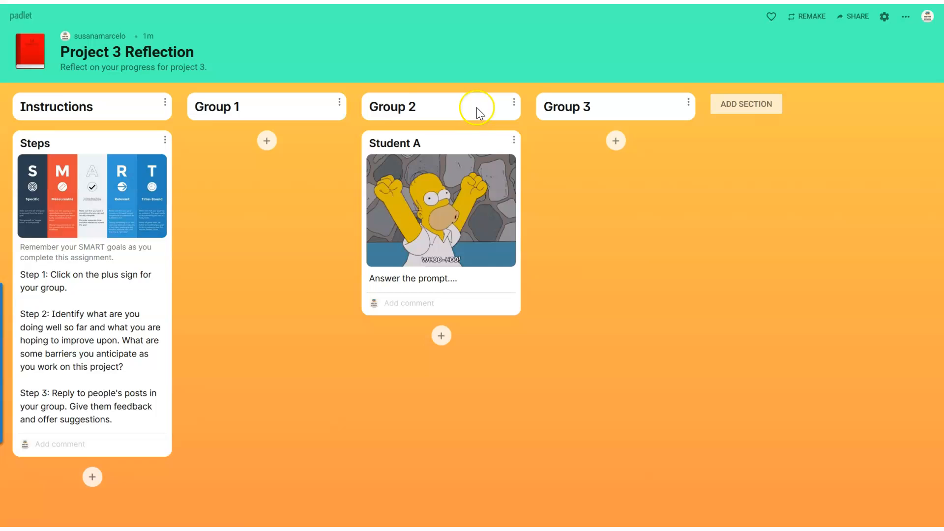
Step: Write the comment "I like how you mentioned.........." under the Student A post in Group 2
click(442, 338)
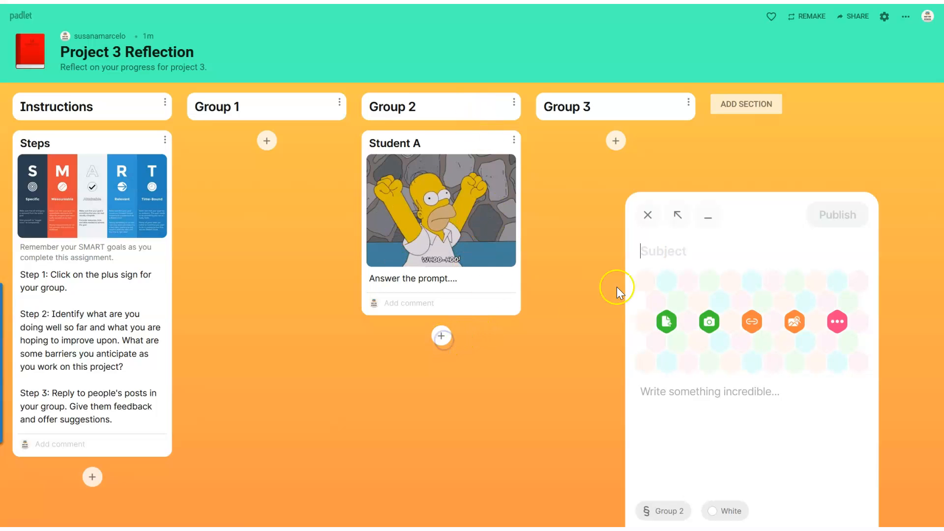
click(648, 214)
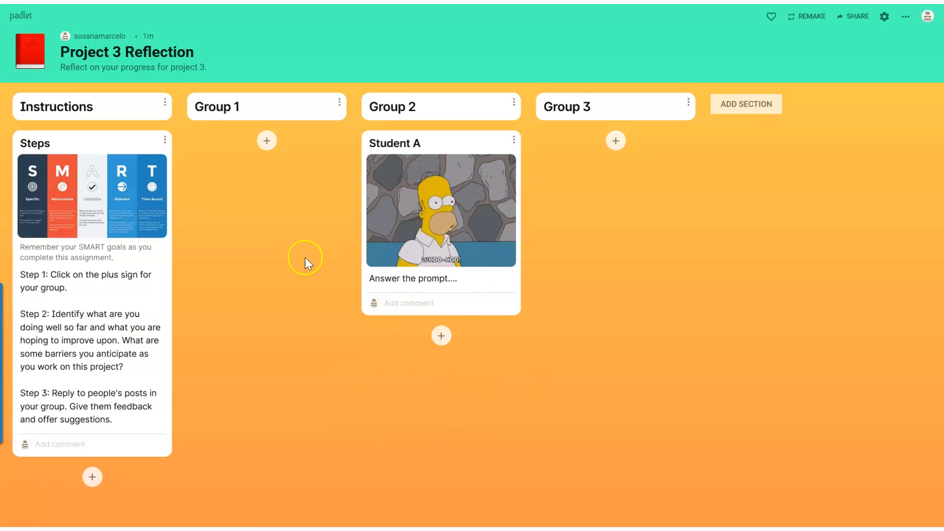
click(394, 299)
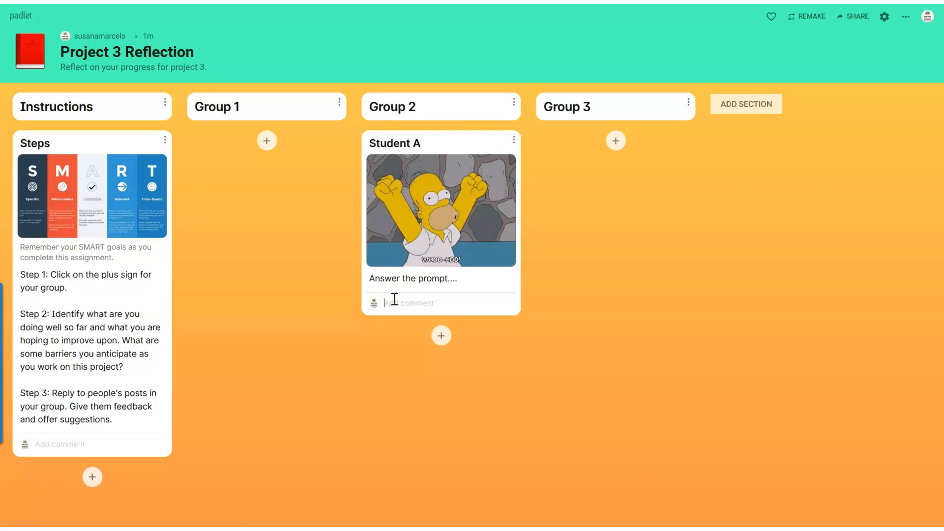
text(I like how you m)
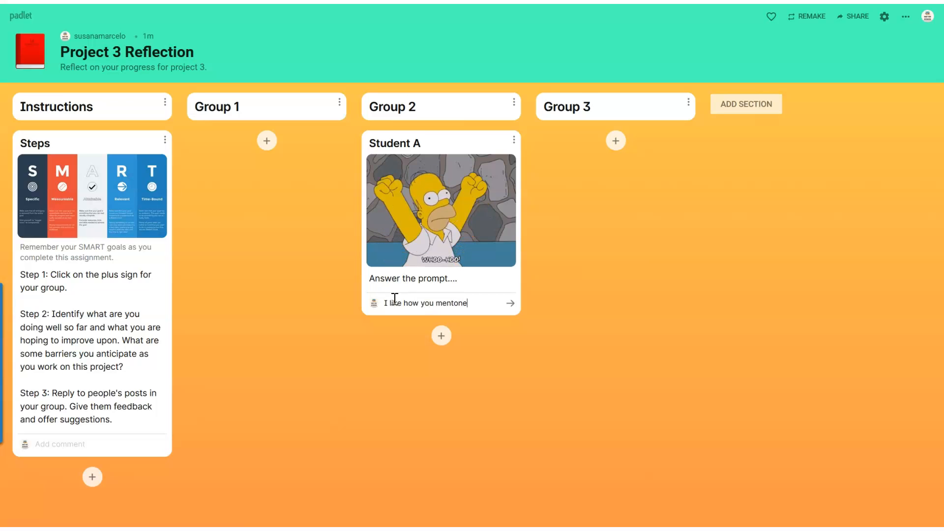
text(entioned..........)
Step: Change the padlet's sharing privacy to Password and enter the access password
click(856, 16)
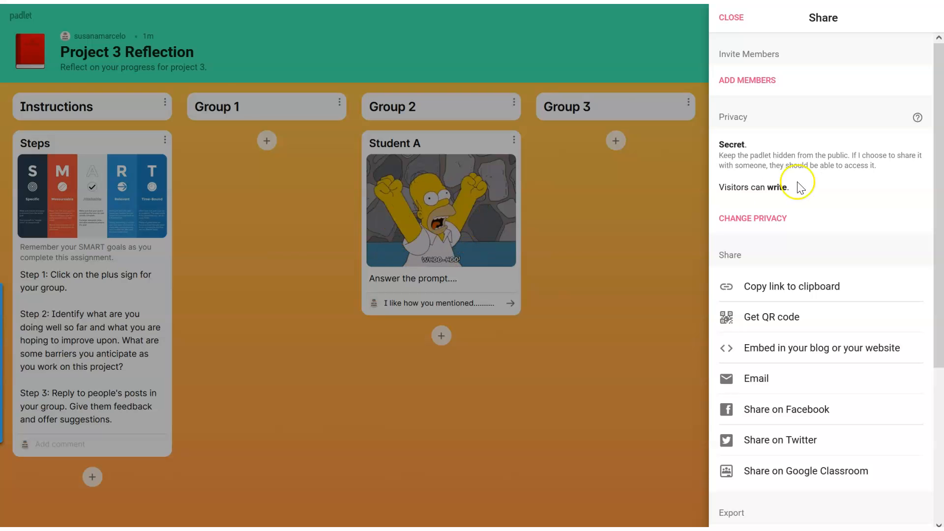
click(748, 218)
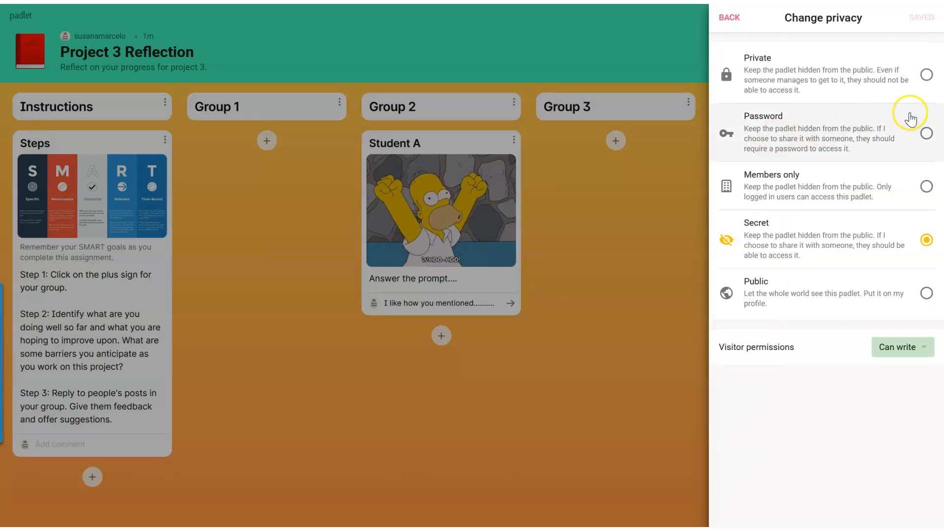
click(924, 132)
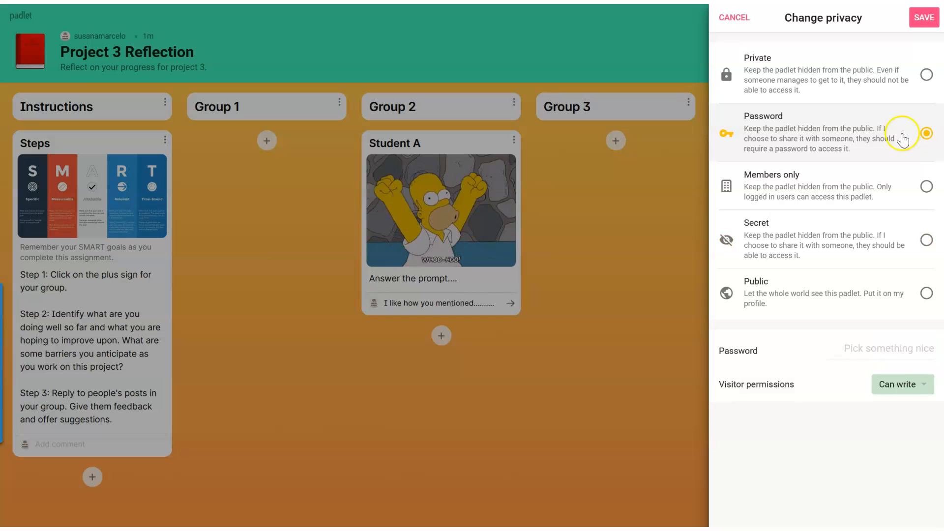
click(858, 347)
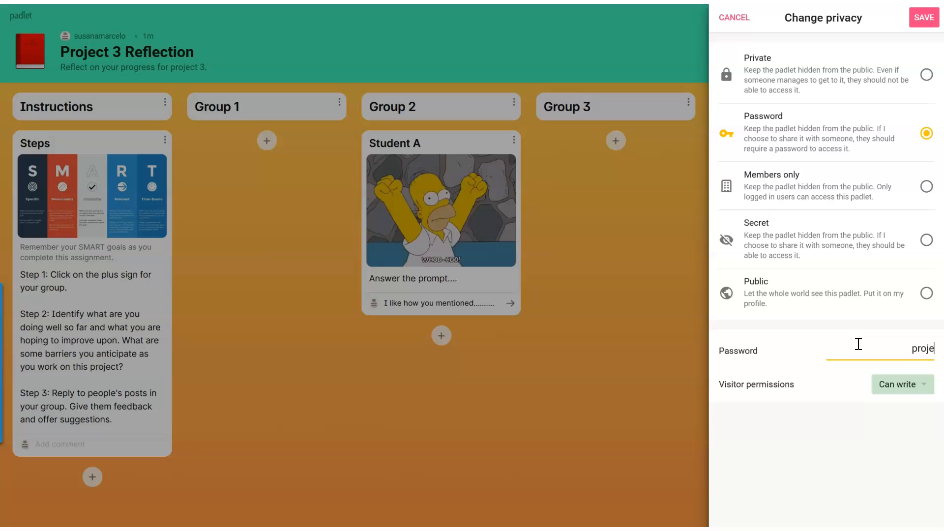
text(project3)
Step: Review the visitor permission options, keep Can write, and save the padlet's password-protected privacy settings
click(910, 384)
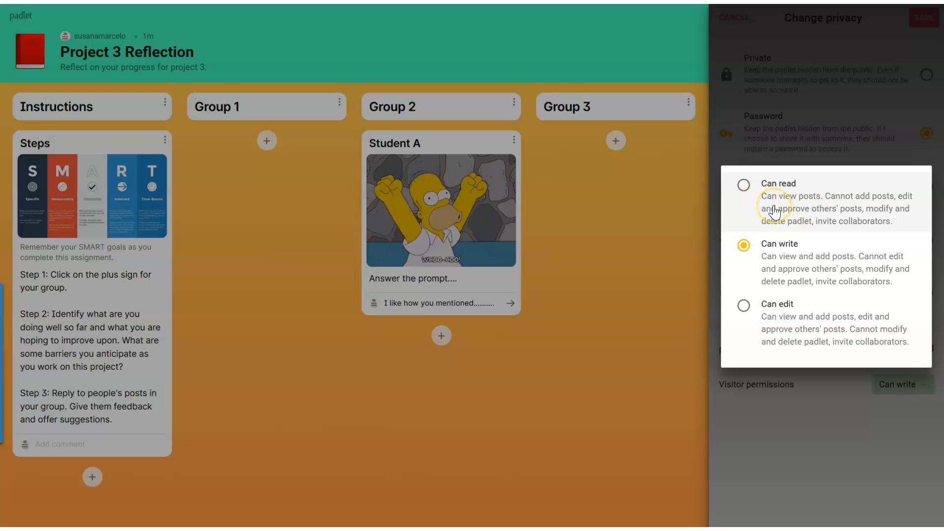
click(773, 262)
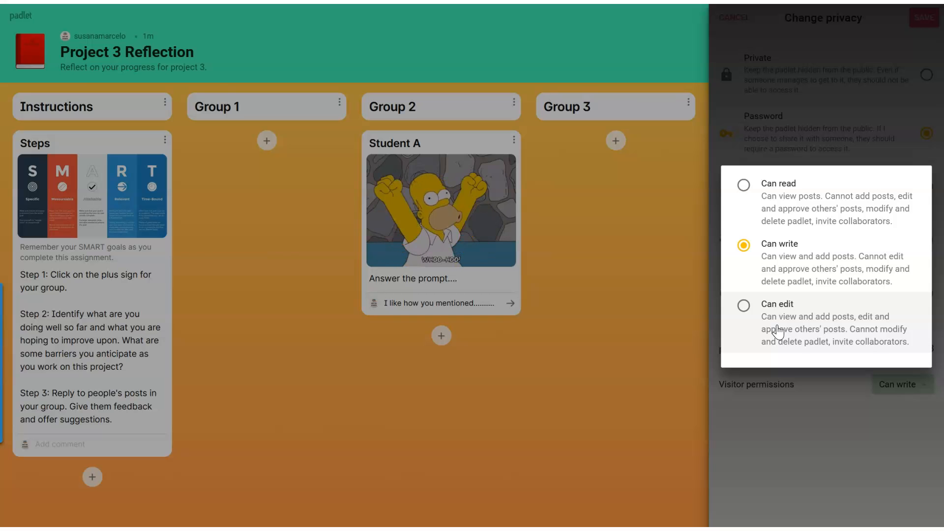
click(805, 279)
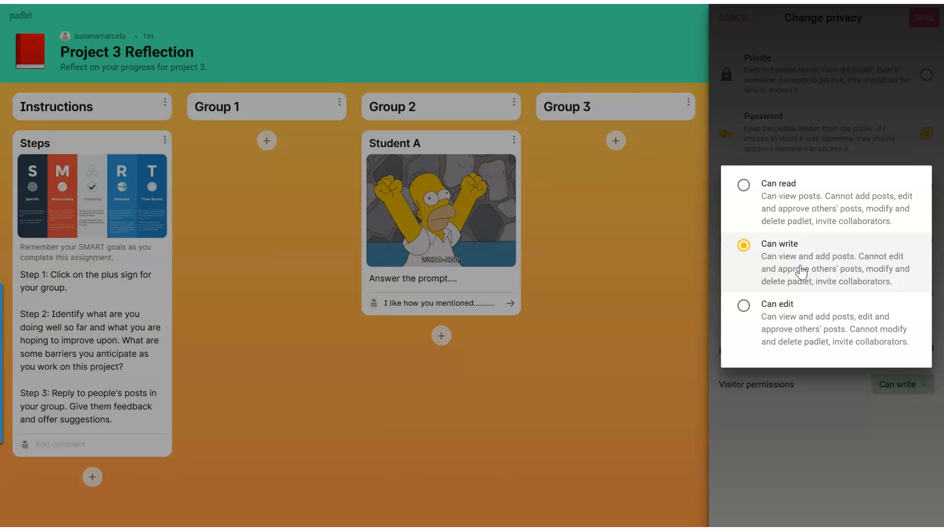
click(772, 262)
click(787, 144)
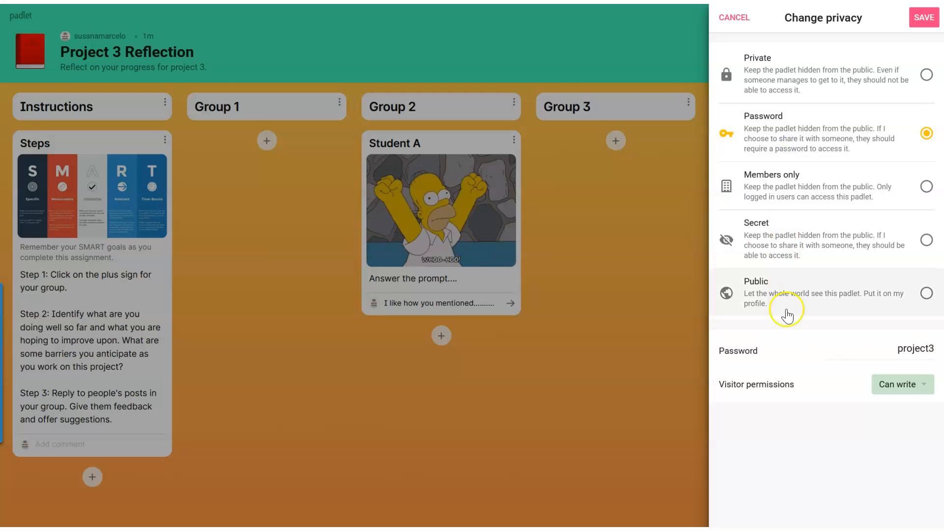
click(929, 18)
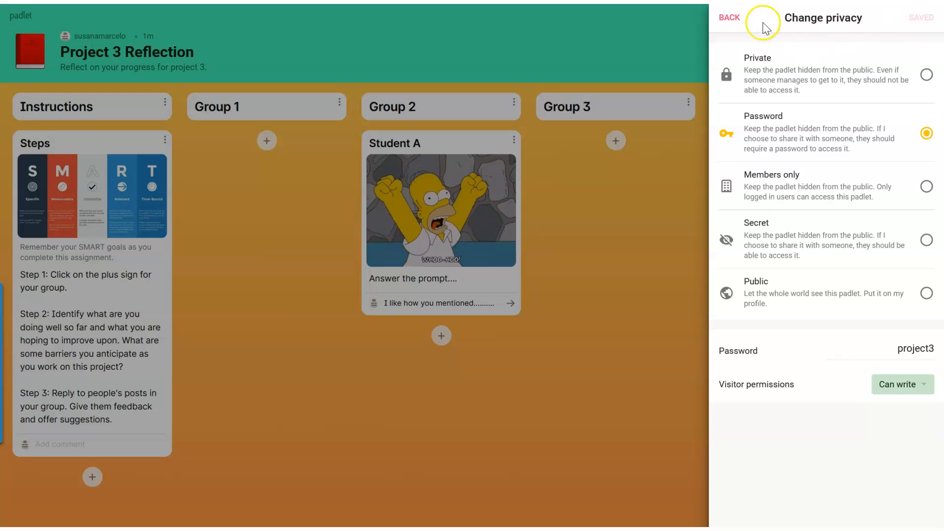
click(733, 19)
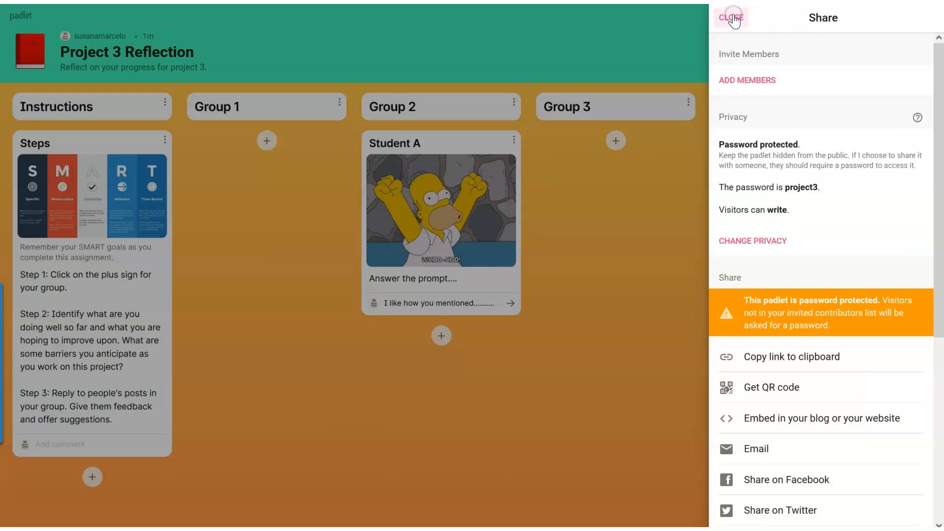
Step: Copy the full embed code of the Project 3 Reflection padlet from its sharing options
drag(934, 238, 940, 419)
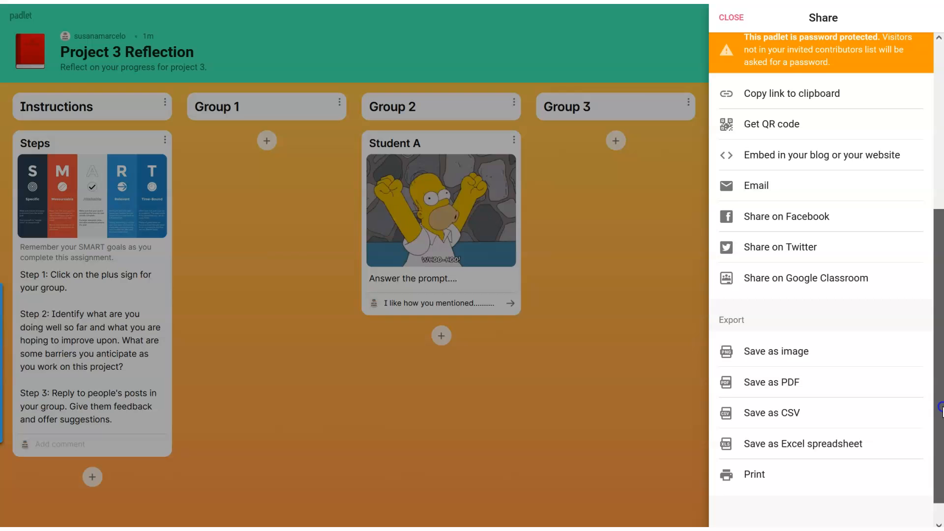
click(780, 156)
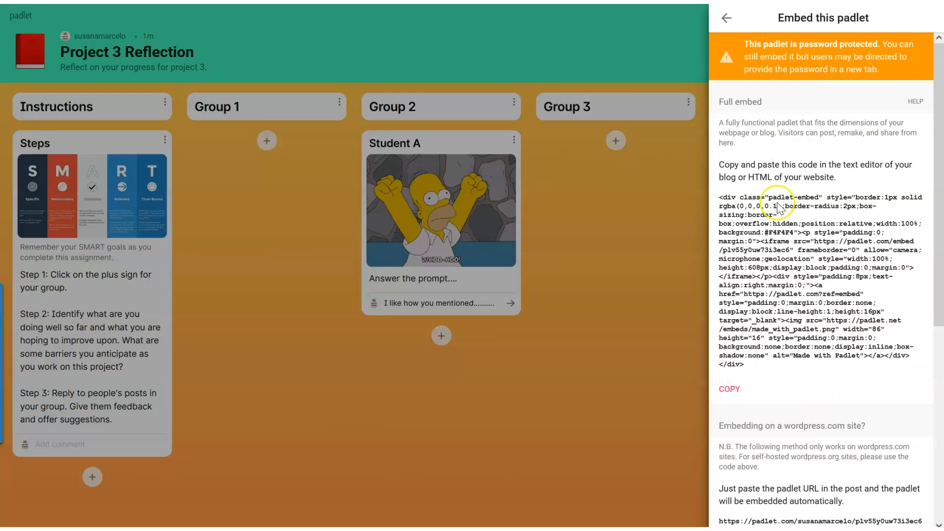
click(729, 390)
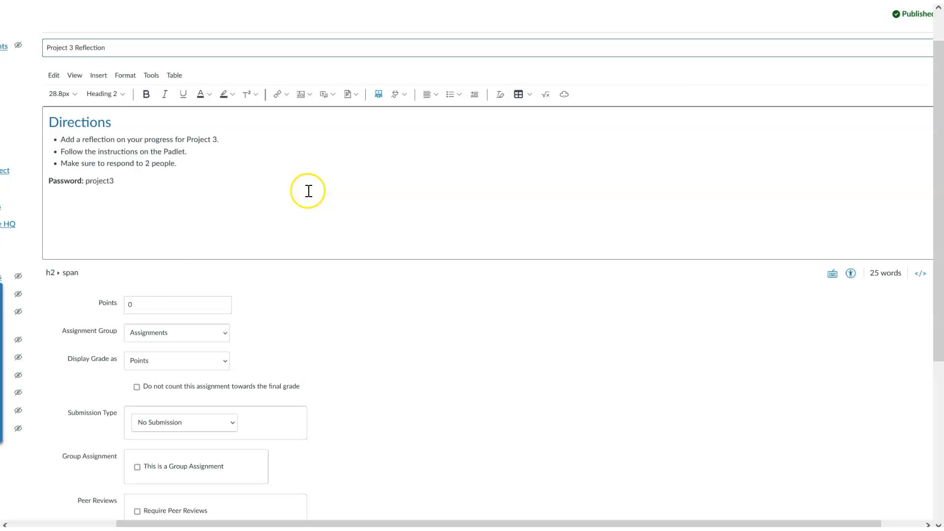
Step: Switch to Canvas and set the Project 3 Reflection assignment's points to 10
click(129, 305)
text(1)
click(280, 303)
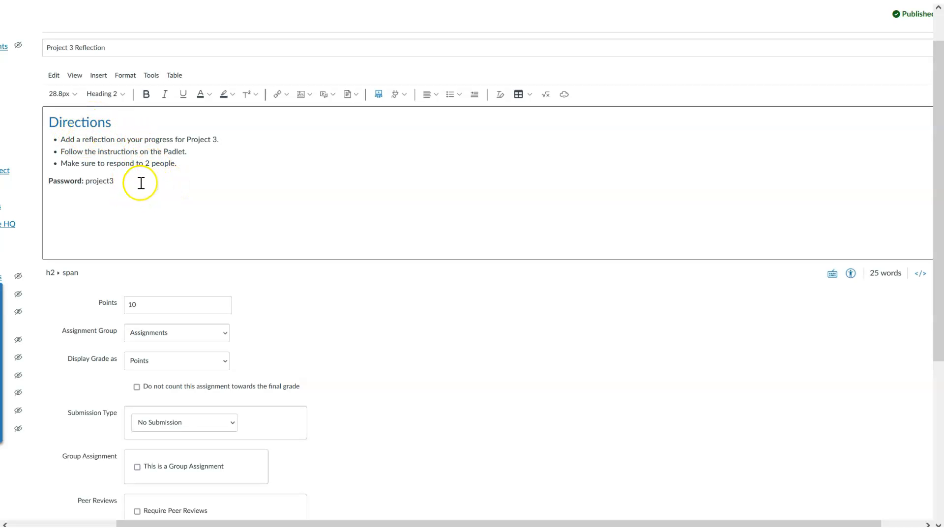
Step: Set the assignment's due date to Nov 3, 2021, 11:59 PM and try to save it
drag(938, 192, 941, 355)
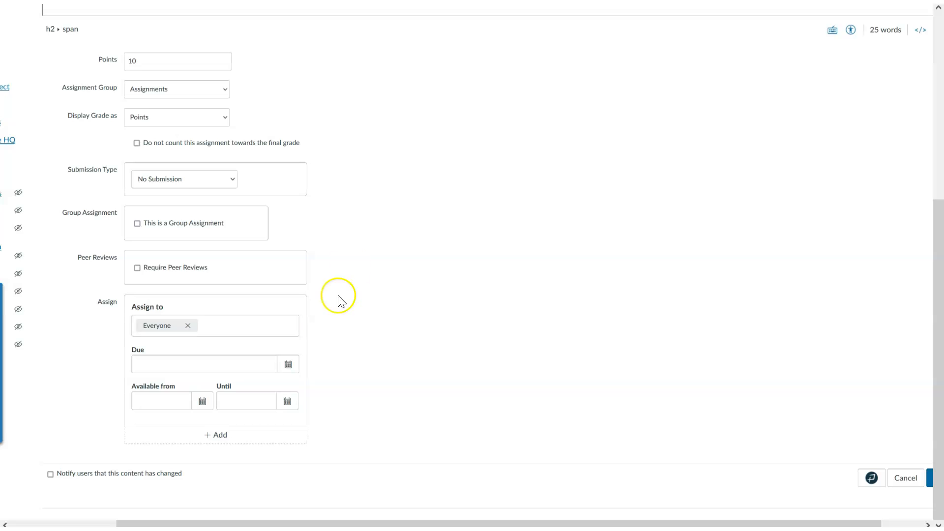
click(289, 365)
click(189, 415)
click(412, 398)
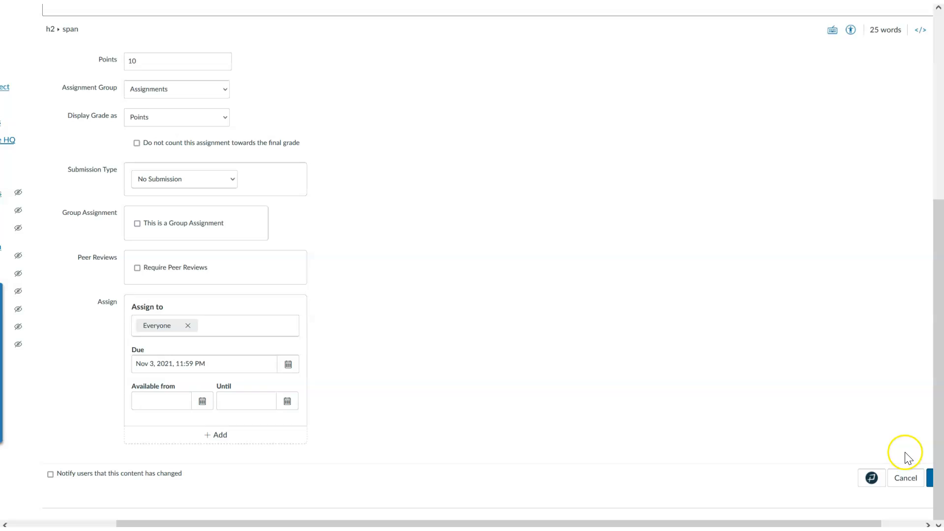
drag(744, 521, 801, 519)
click(902, 477)
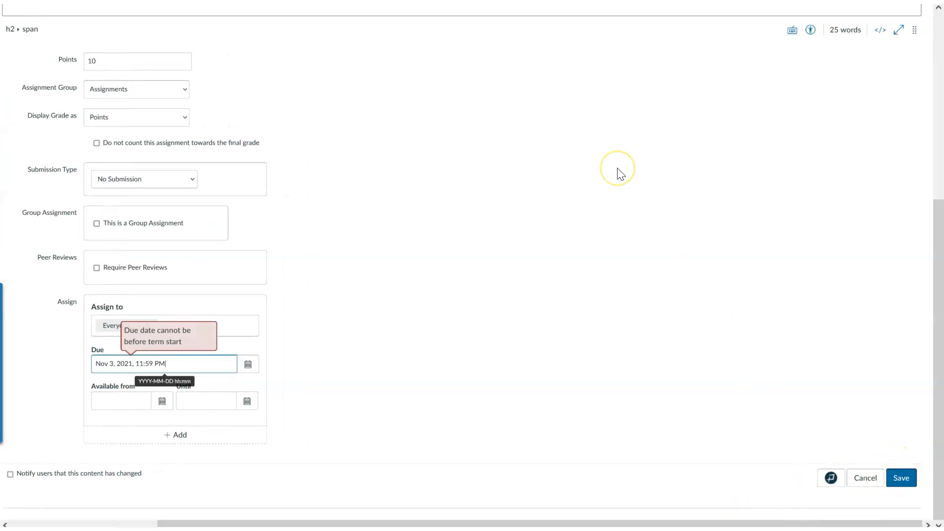
Step: Set the assignment's due date to Feb 3, 2022, 11:59 PM and save the assignment
click(247, 364)
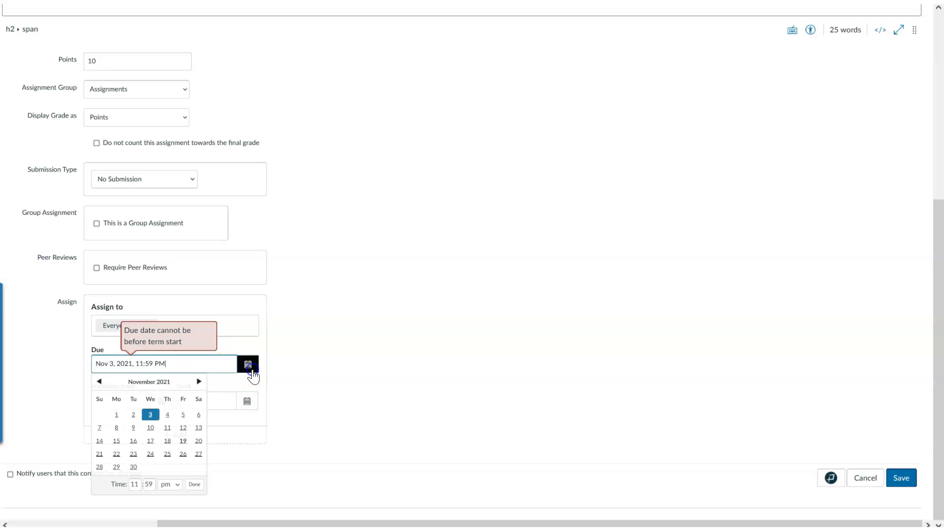
click(199, 381)
click(198, 381)
click(198, 381)
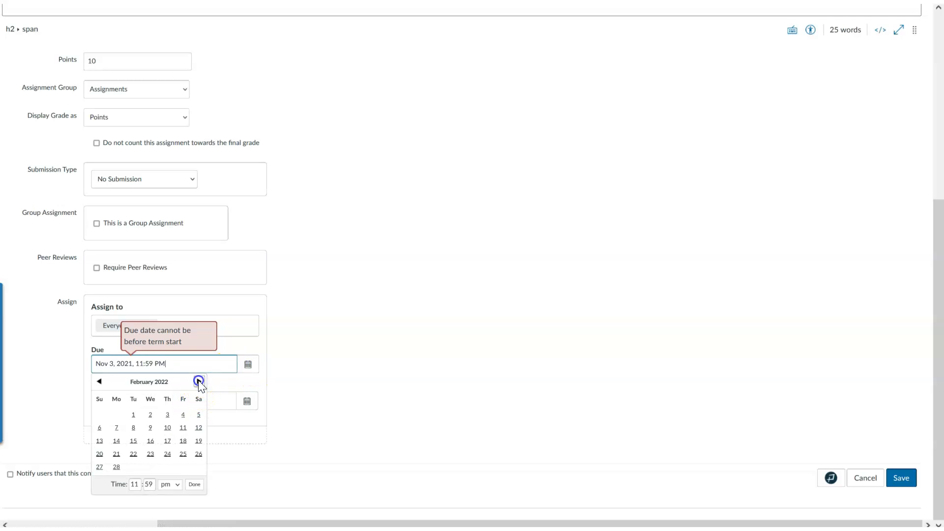
click(168, 414)
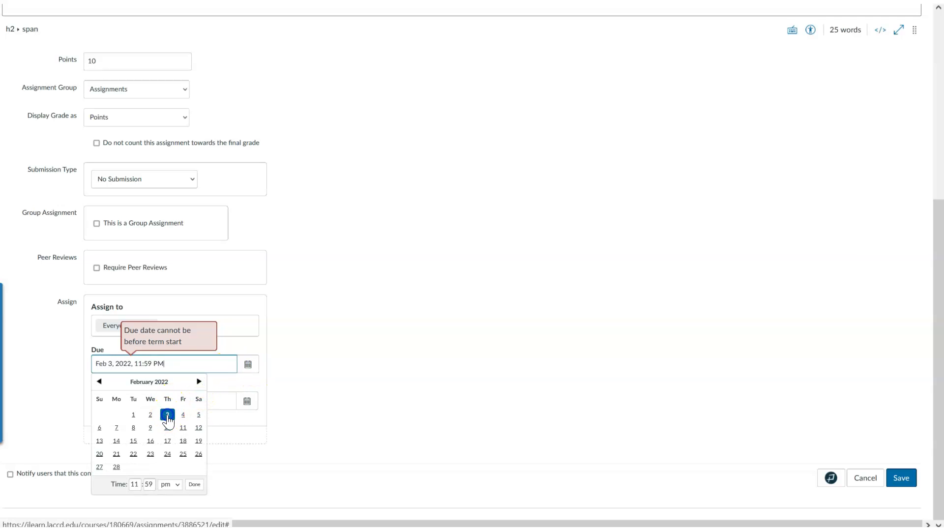
click(901, 474)
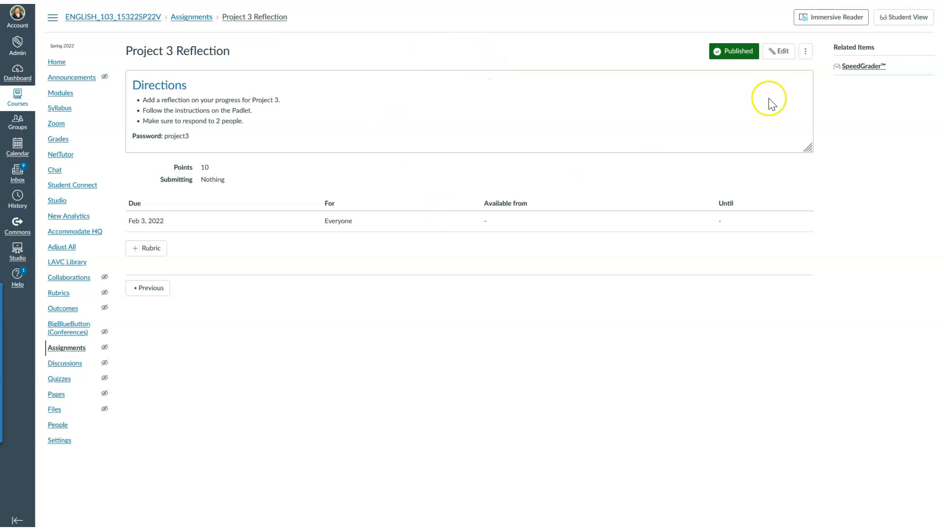
Step: Edit the assignment and paste the padlet embed code below the password line in the description's HTML, returning to the visual view
click(780, 58)
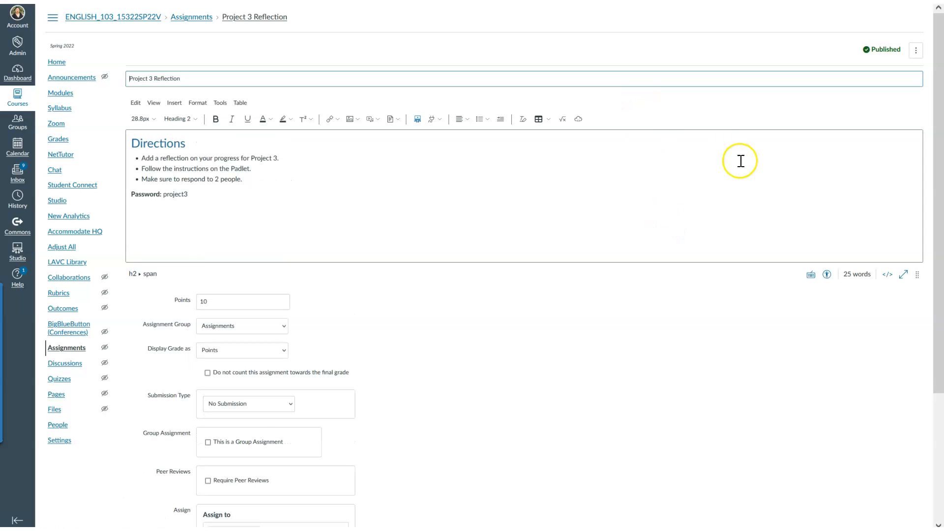
click(888, 275)
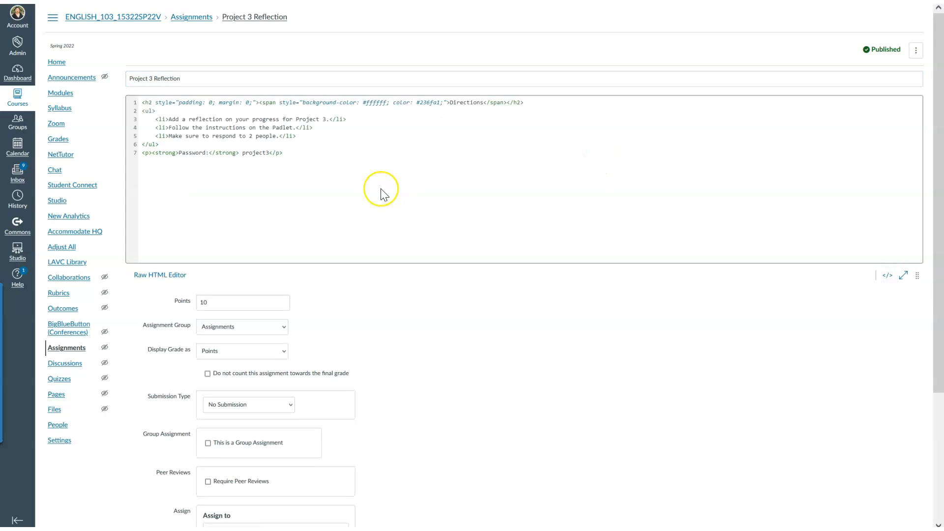
click(300, 156)
key(ctrl+v)
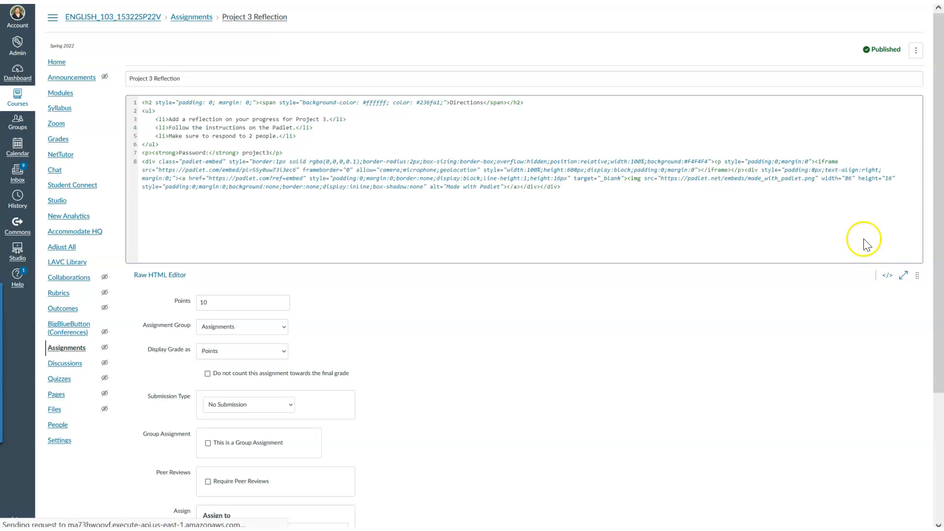
click(887, 275)
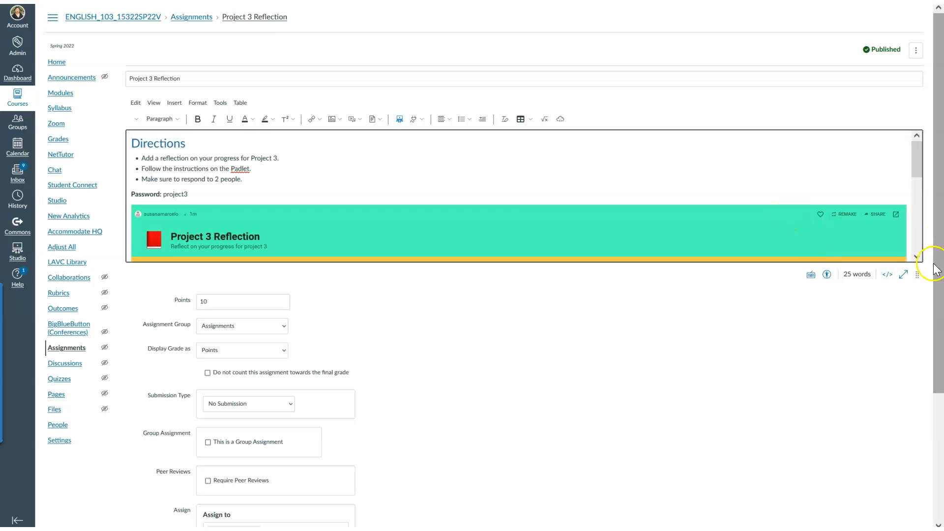
Step: Enlarge the description editor to fit the embedded padlet and save the assignment
drag(916, 274, 930, 486)
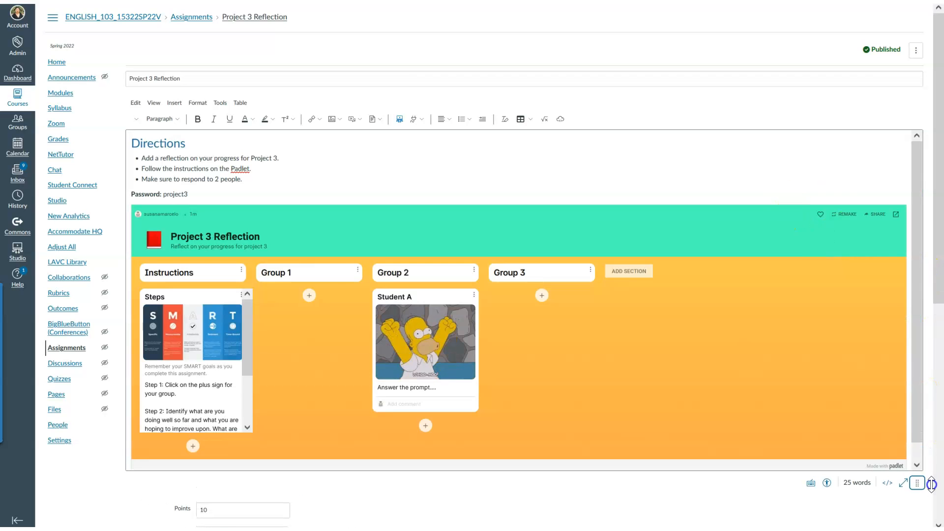
drag(938, 211, 939, 448)
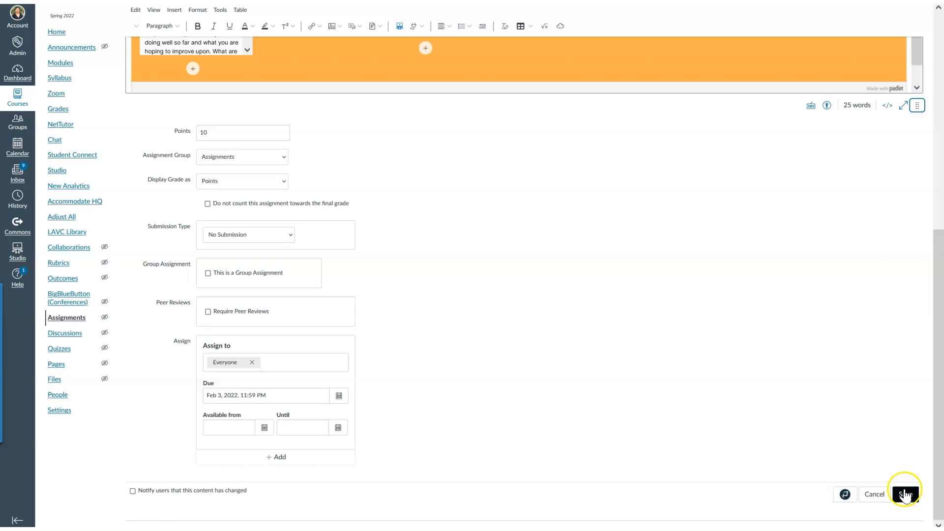
click(905, 494)
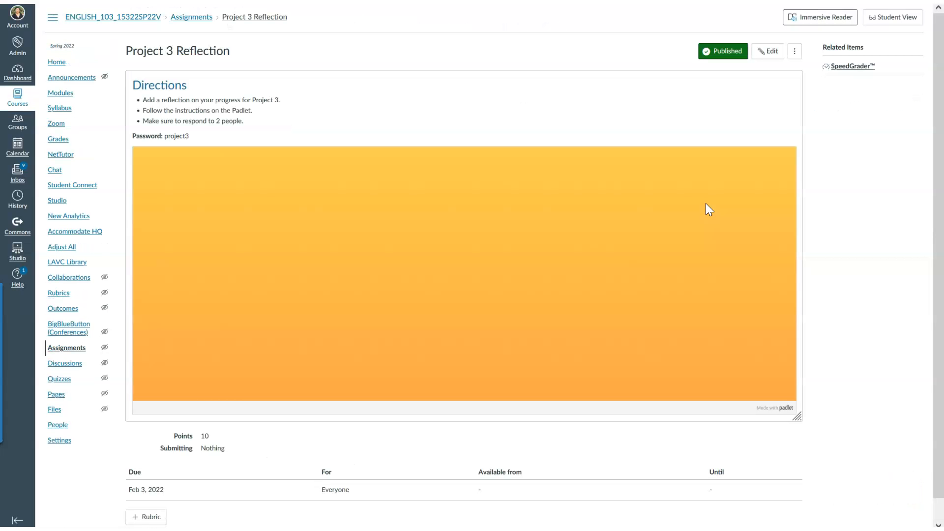
Step: Examine the embedded padlet on the assignment page, opening and closing a blank post in Group 1 and in Group 3
drag(937, 105, 936, 318)
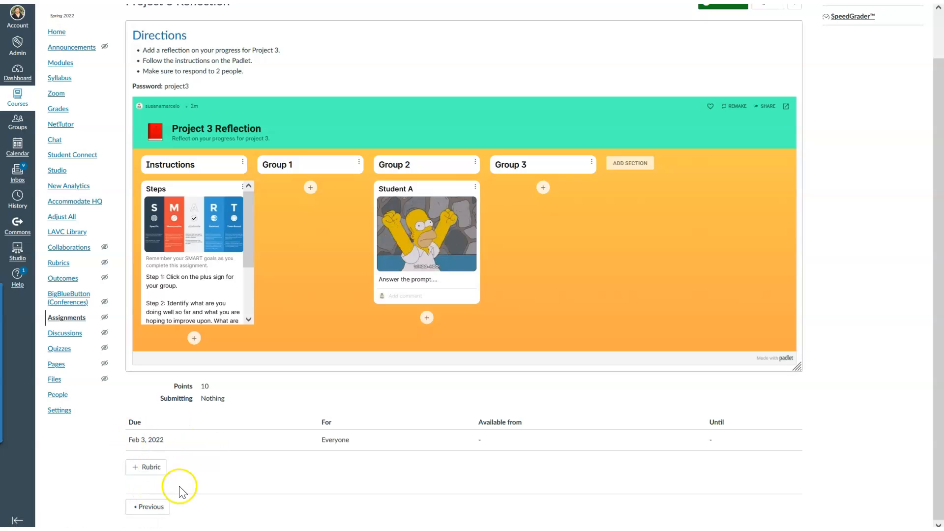
drag(941, 376, 941, 325)
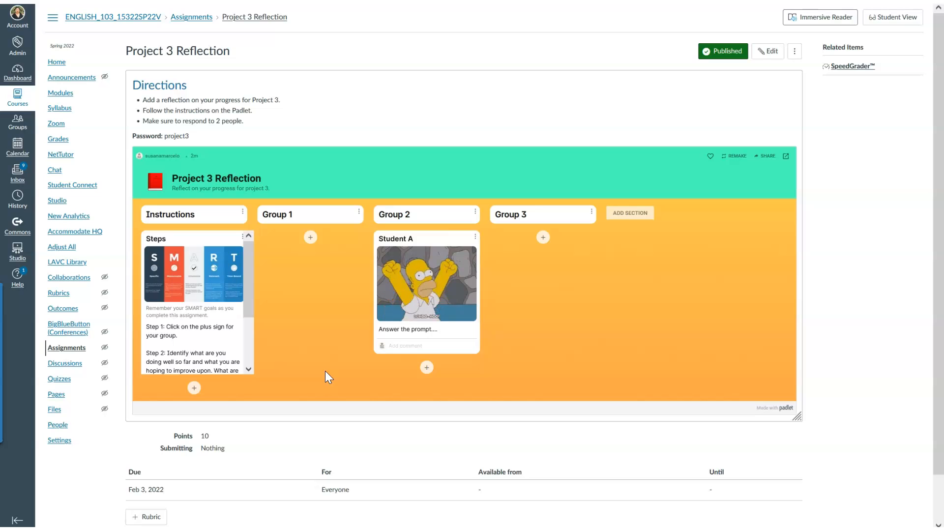
click(311, 238)
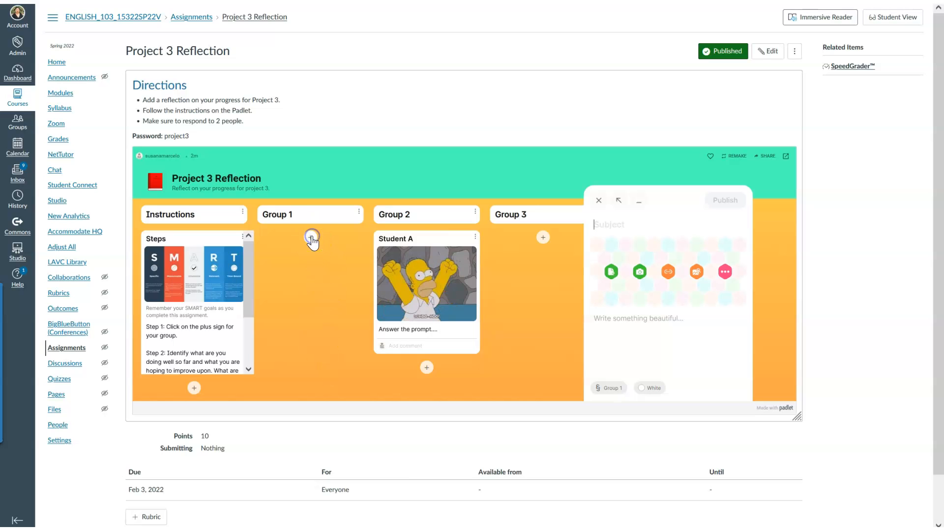
click(599, 200)
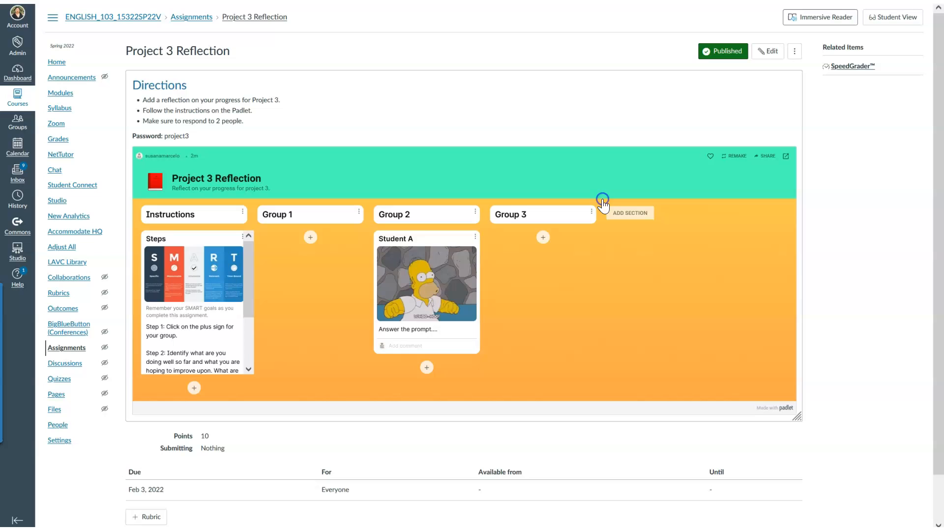
click(544, 238)
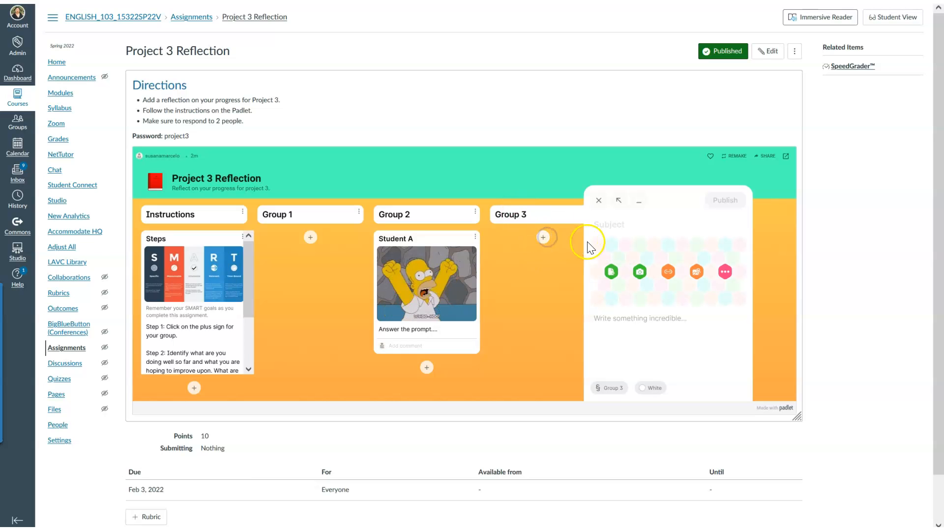
click(598, 200)
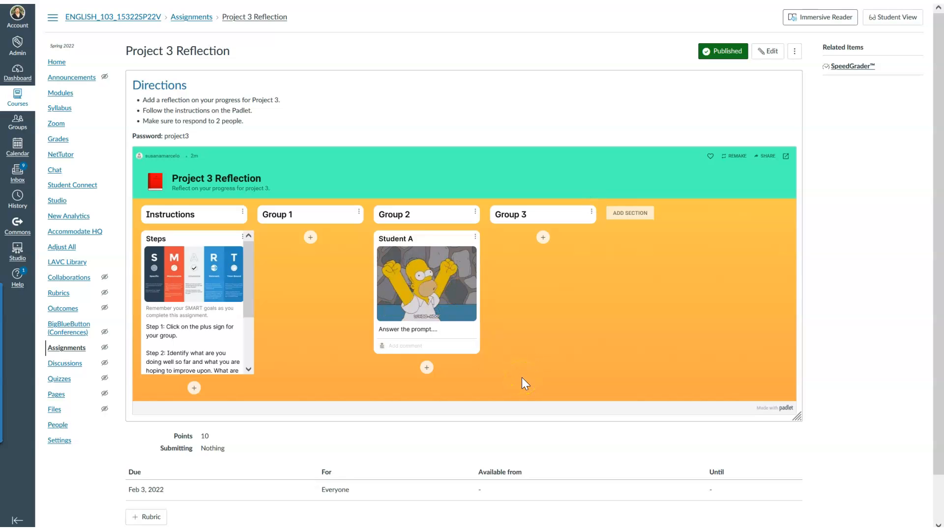
drag(941, 245, 942, 212)
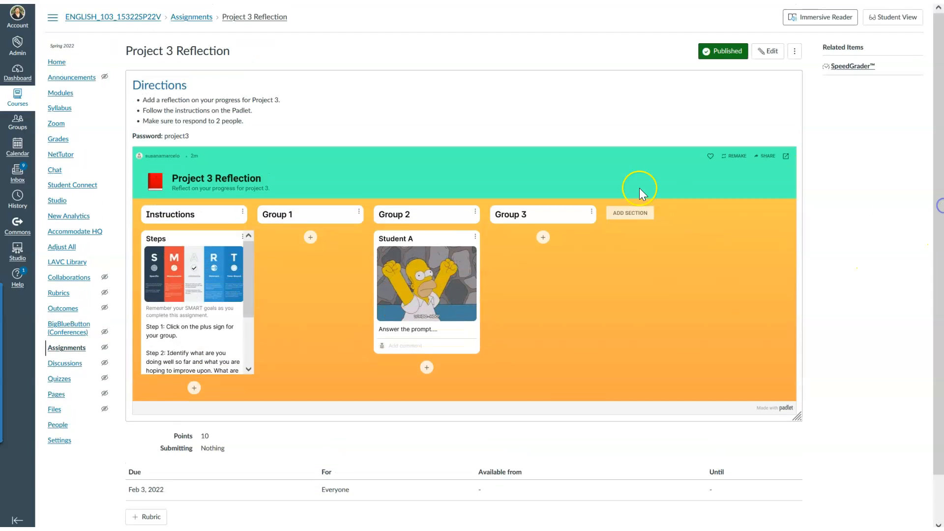